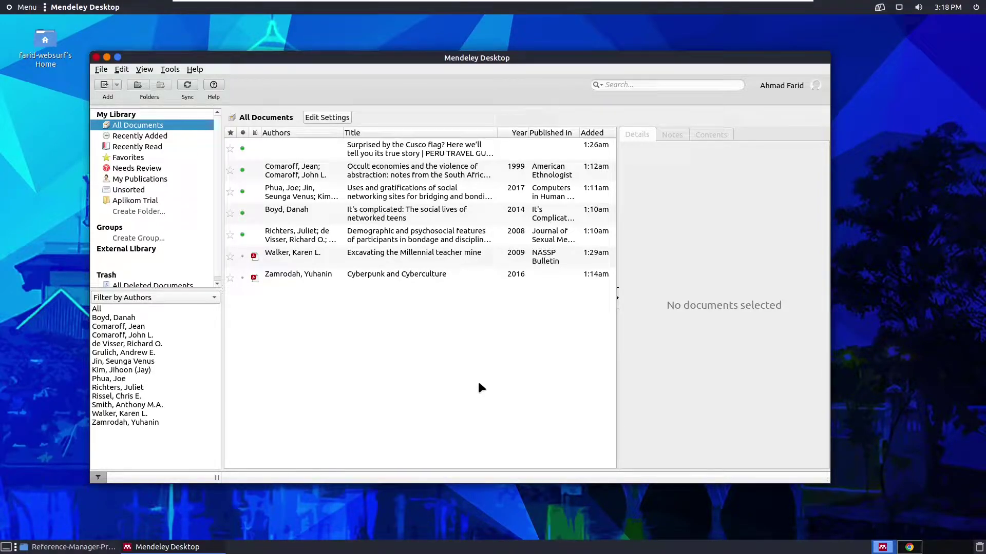
Search the application menu for 'libre', then dismiss it without launching anything.
key(super)
text(libre)
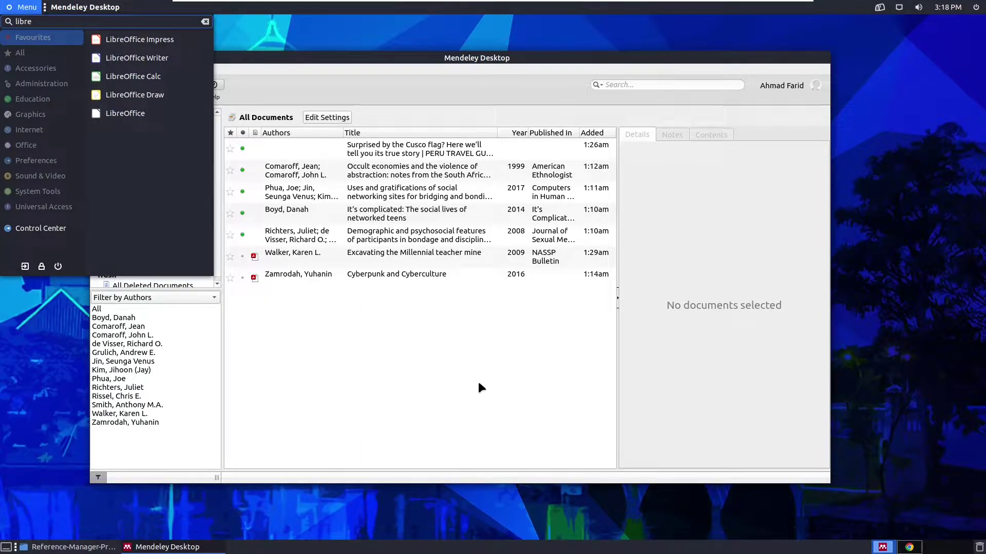
key(Escape)
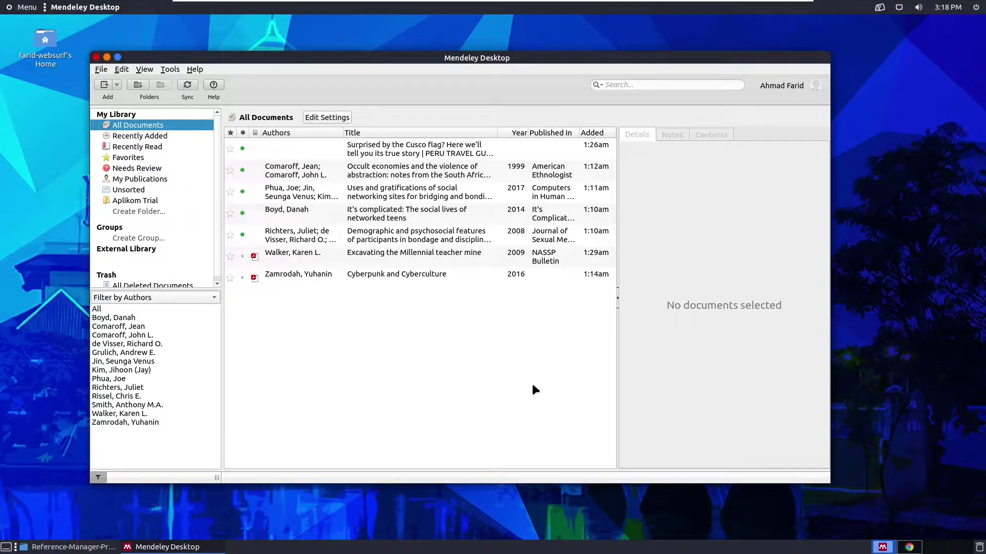
Bring up Mendeley's Linux download page in Chrome and start a new incognito tab.
click(909, 547)
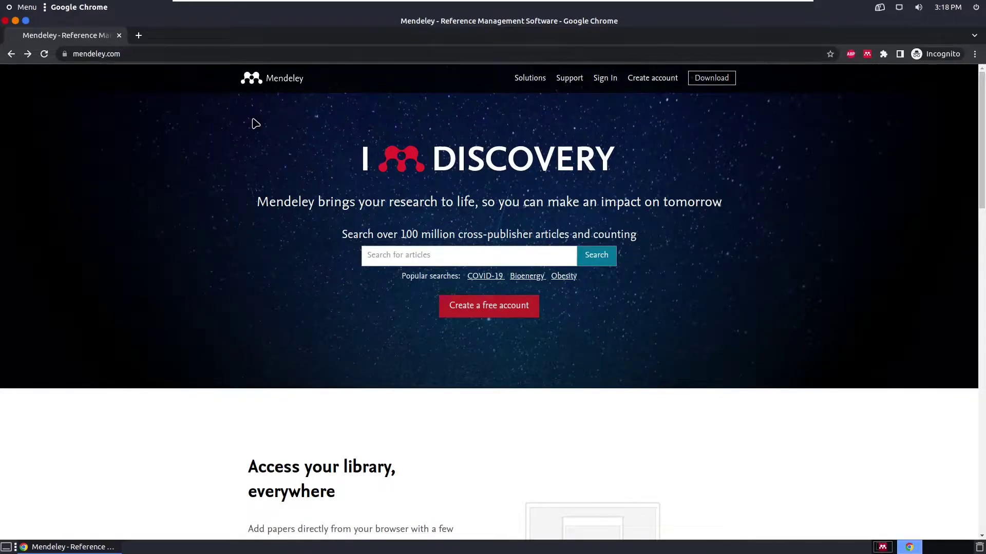
click(712, 83)
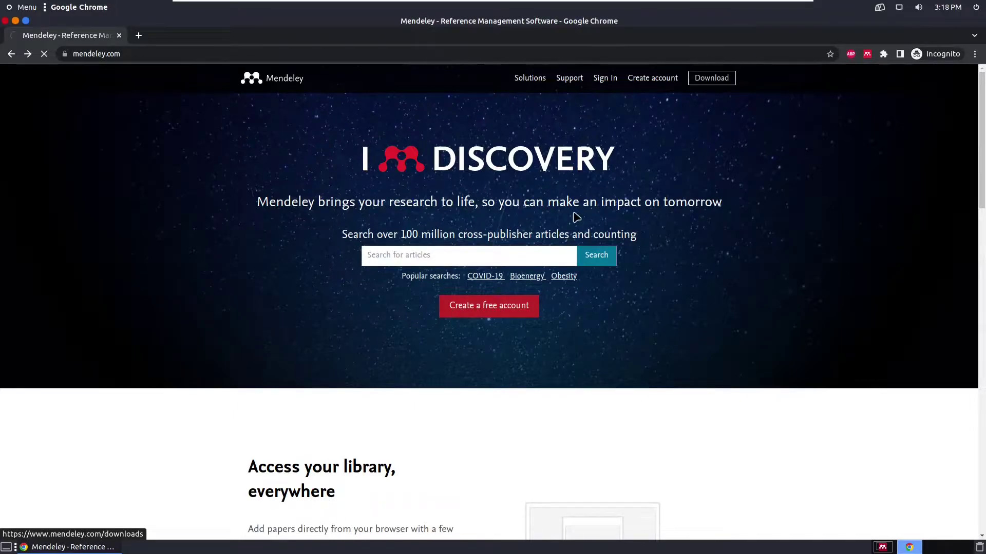
scroll(216, 311, down, 1)
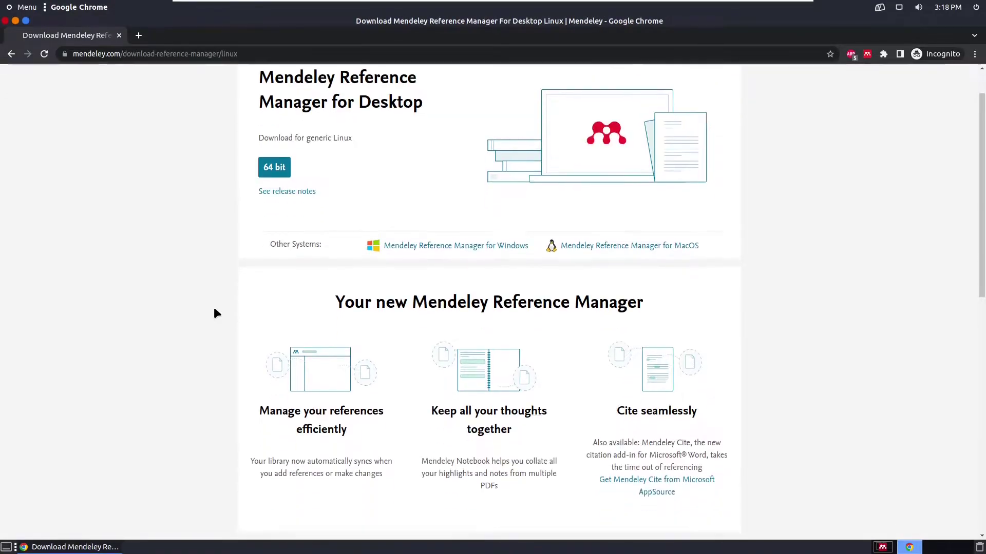
scroll(215, 310, down, 1)
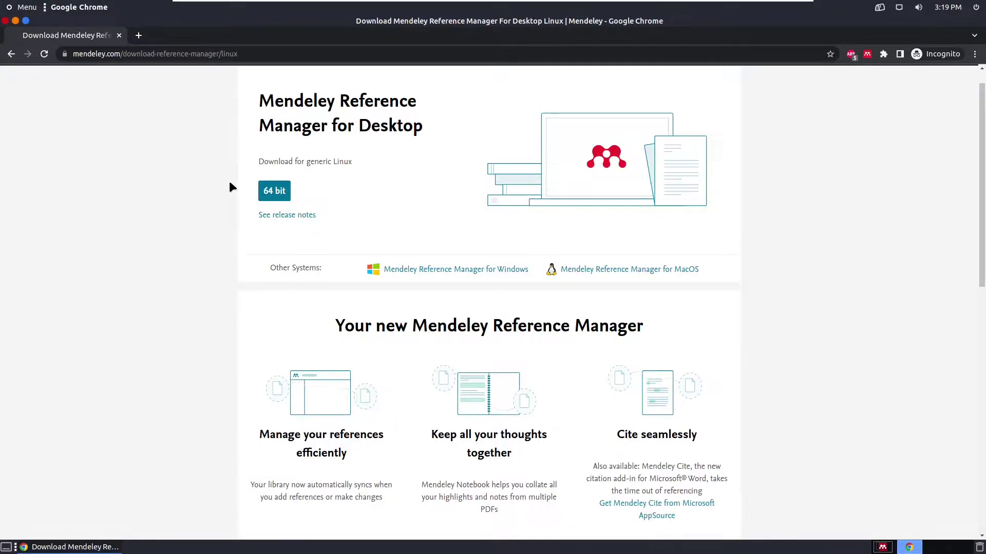
key(ctrl+t)
Search 'lib' and open the Support article 'Is Mendeley Cite available for LibreOffice?'.
text(lib)
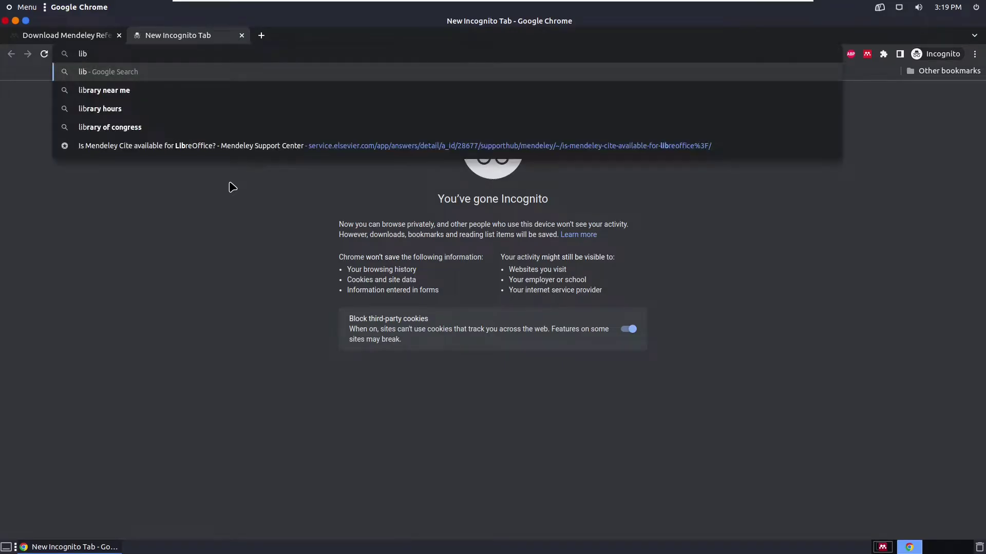
click(193, 145)
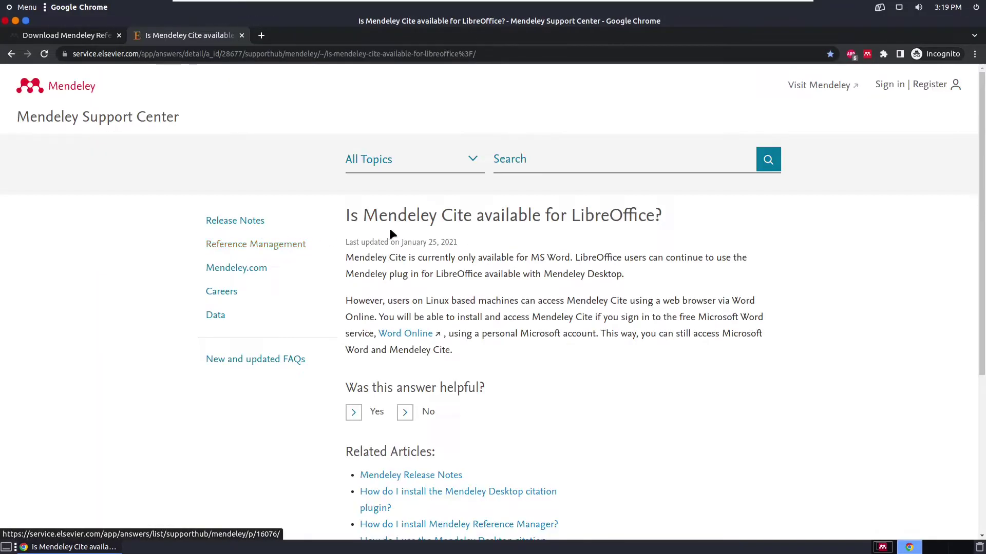
scroll(488, 347, down, 1)
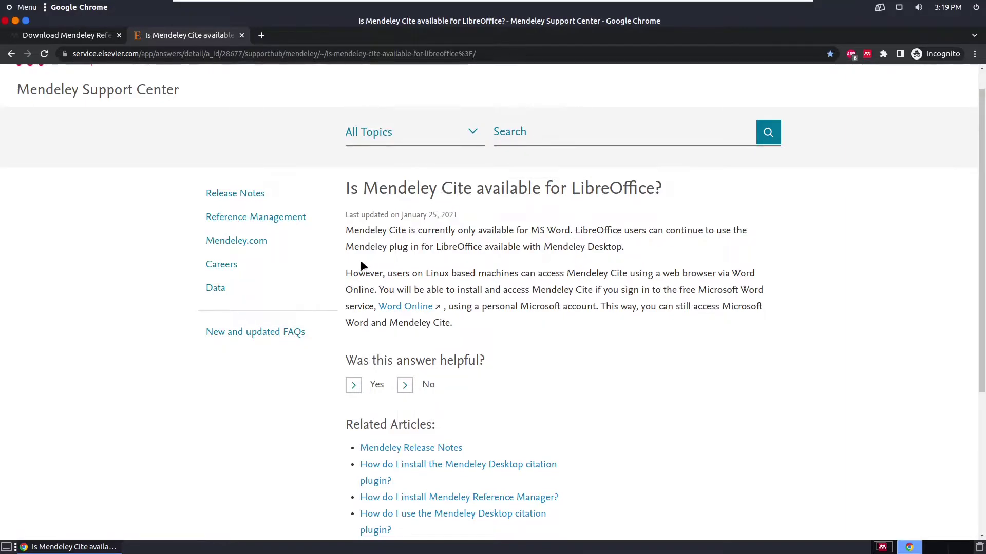
Highlight the LibreOffice plug-in sentence and 'Mendeley Desktop', then open another incognito tab.
drag(346, 248, 622, 249)
click(621, 249)
drag(543, 247, 624, 250)
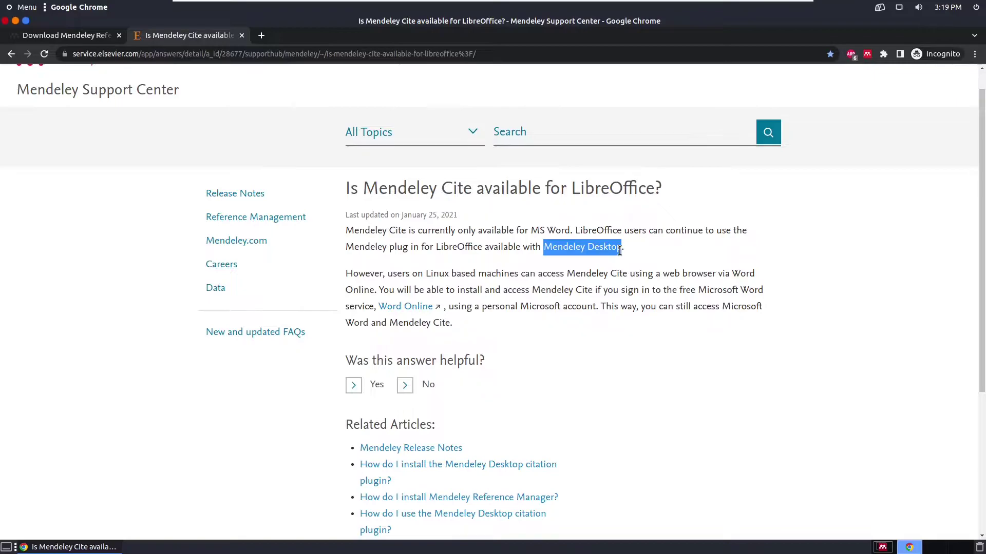
click(619, 250)
key(ctrl+t)
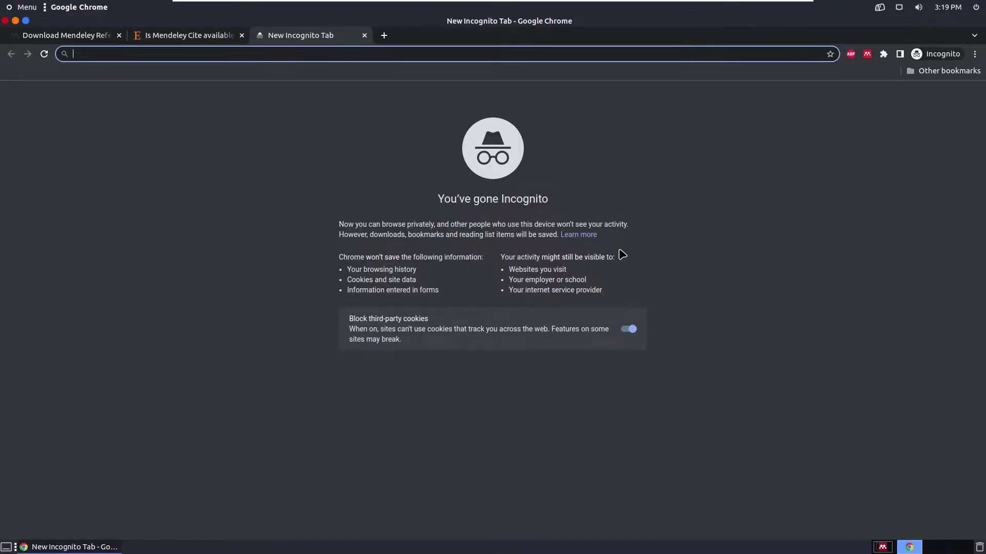
Search 'mendeley installers'', open the Mendeley Desktop 1.19.8 Installers page, then close the extra tabs.
text(mendeley)
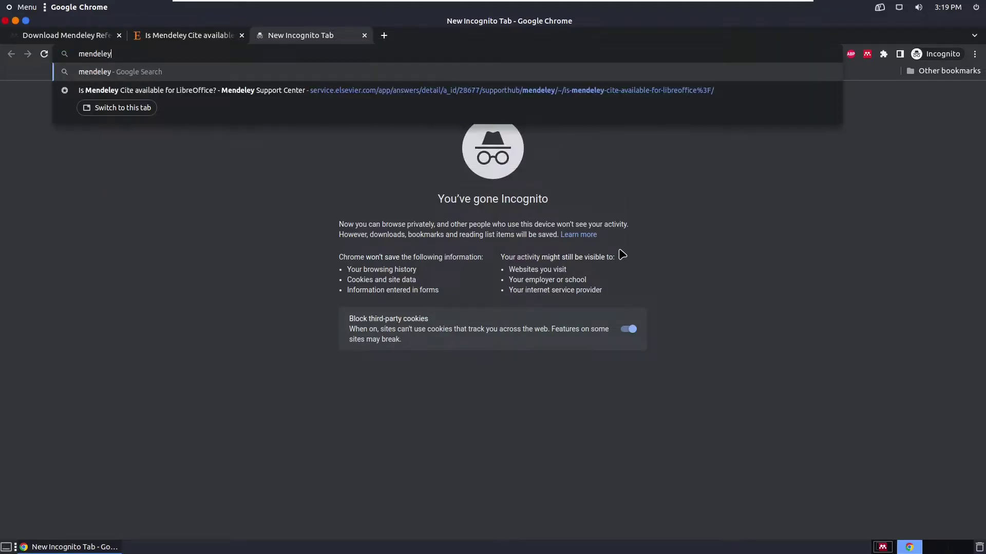
text( installers')
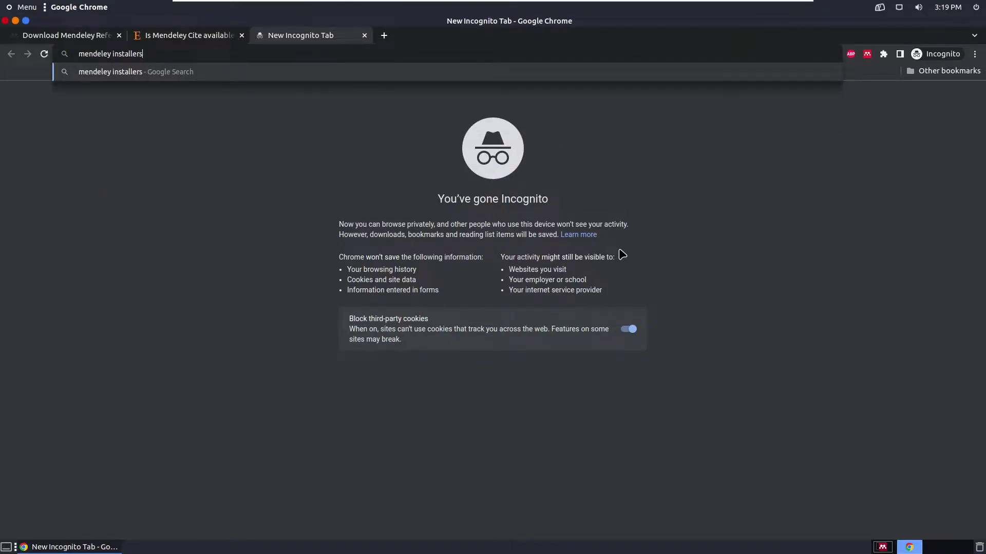
key(Return)
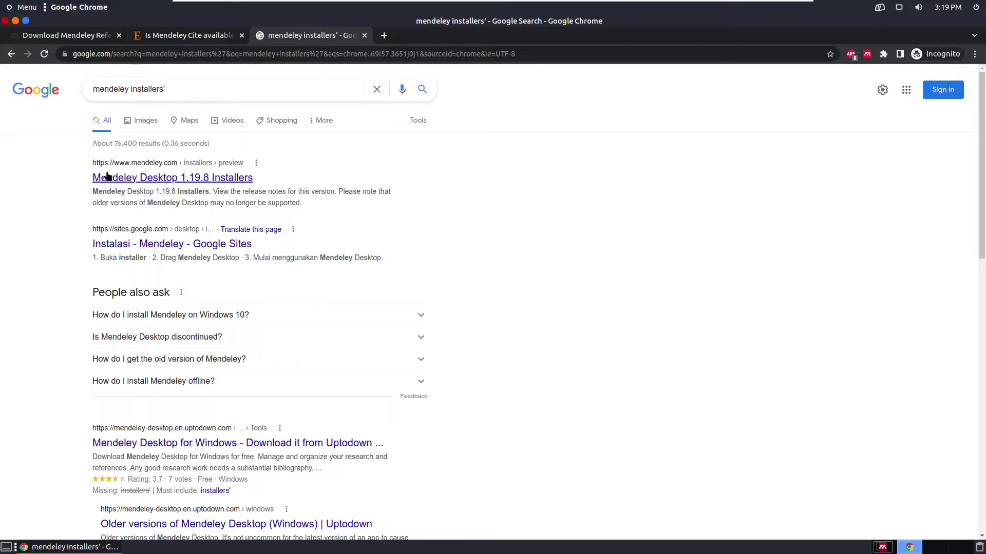
click(113, 177)
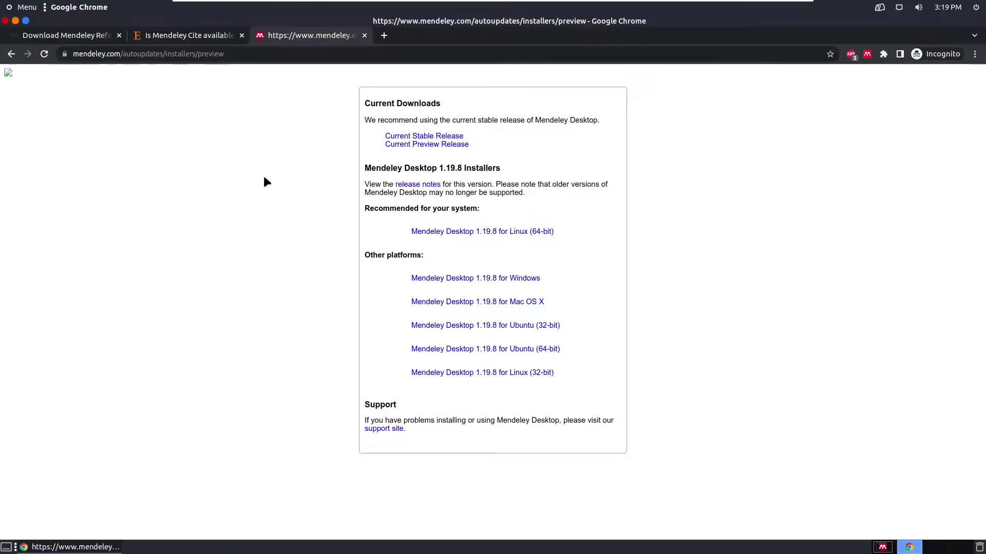
key(ctrl+w)
key(ctrl+w)
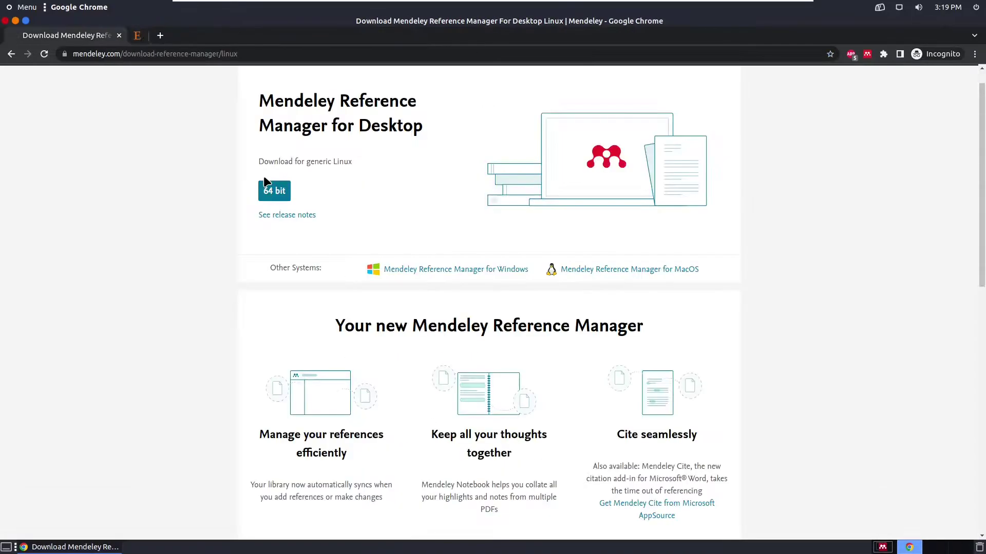
Switch from Chrome to the Mendeley Desktop library listing five references.
click(882, 547)
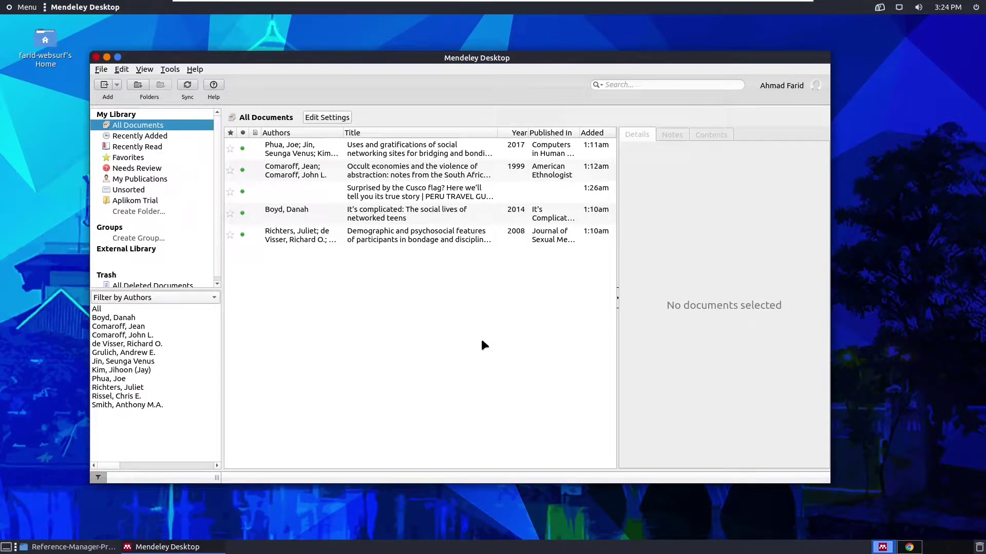
Add the Sumber 01 Buku PDF to the library through Add Files.
click(114, 86)
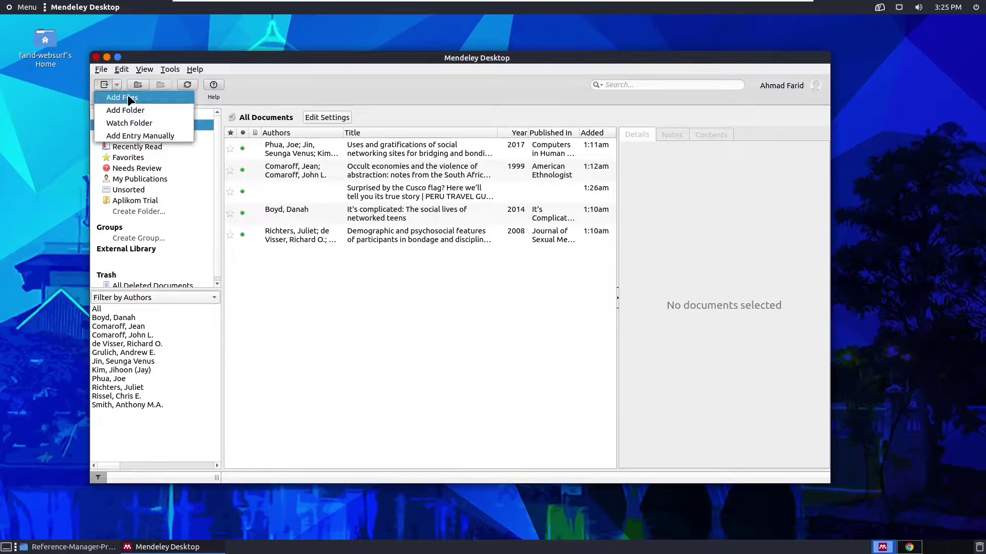
click(126, 97)
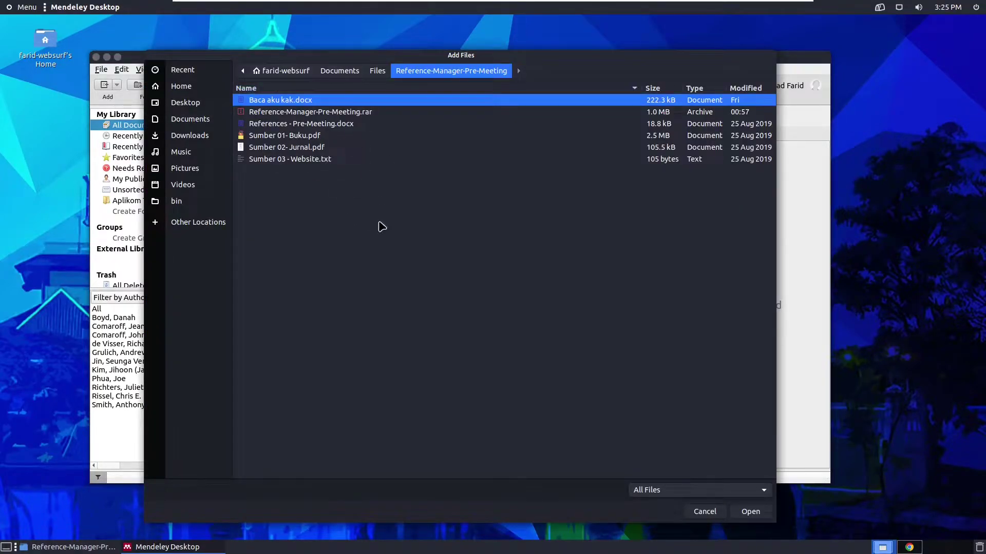
click(276, 136)
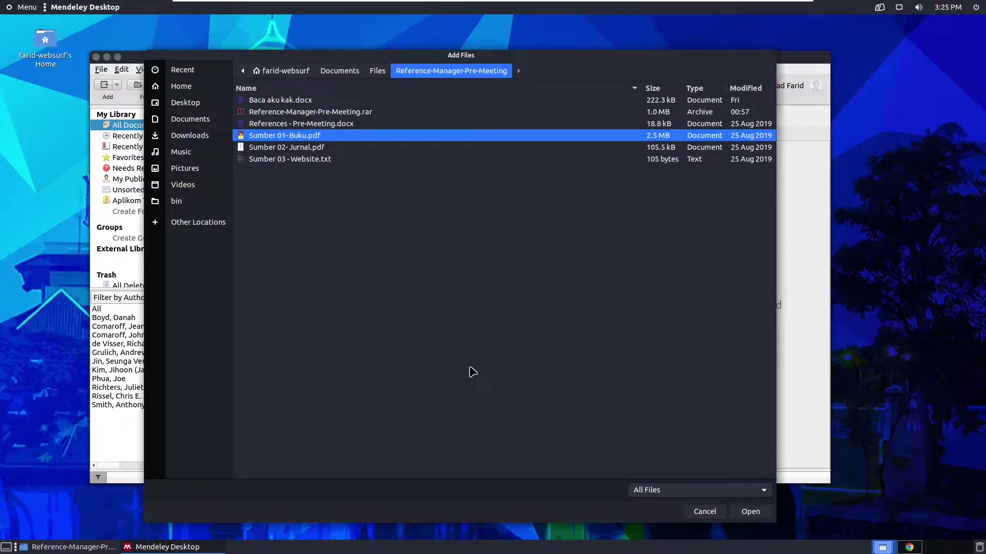
click(752, 515)
Review the new 2016 entry Cyberpunk and Cyberculture, then switch back to Chrome.
click(304, 254)
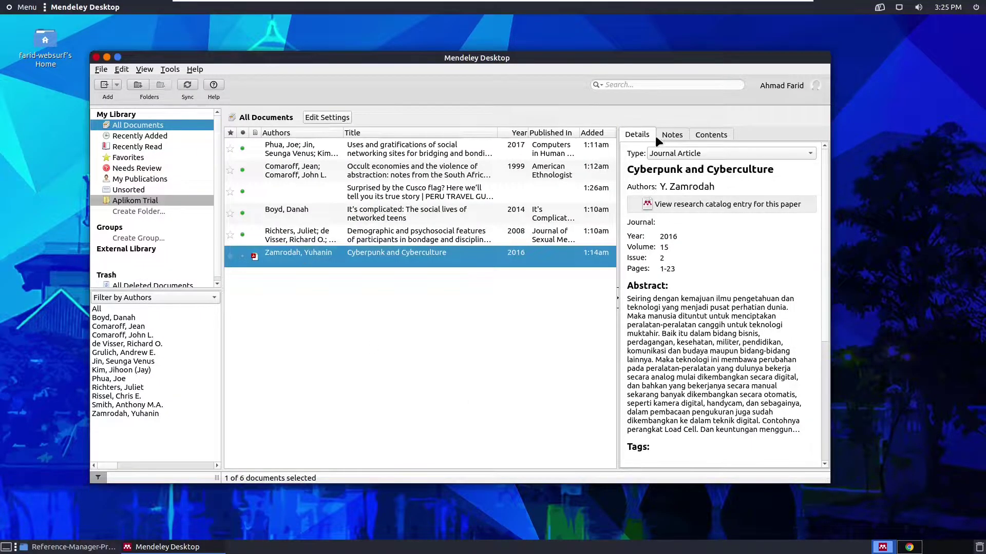
scroll(688, 300, down, 5)
scroll(687, 300, up, 5)
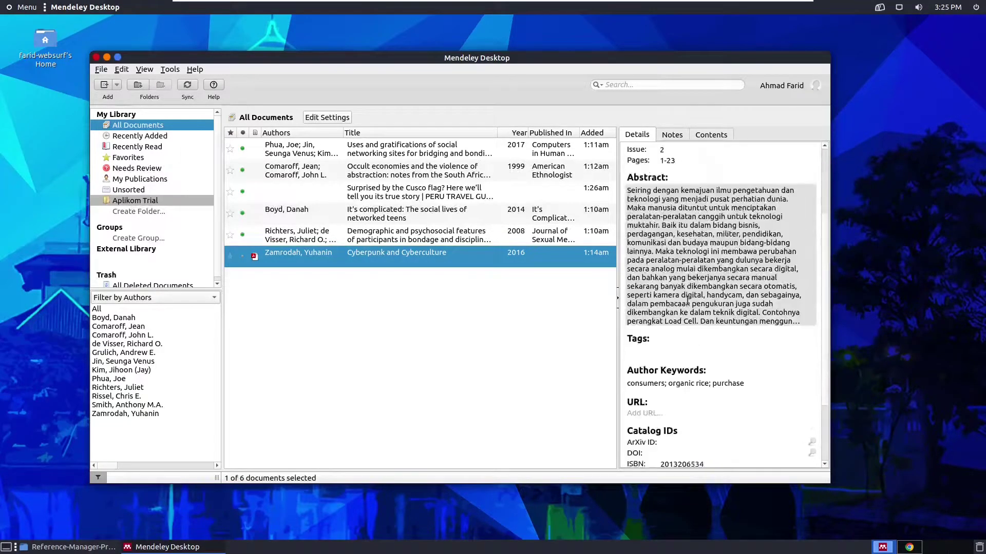
scroll(719, 339, down, 1)
scroll(722, 348, up, 1)
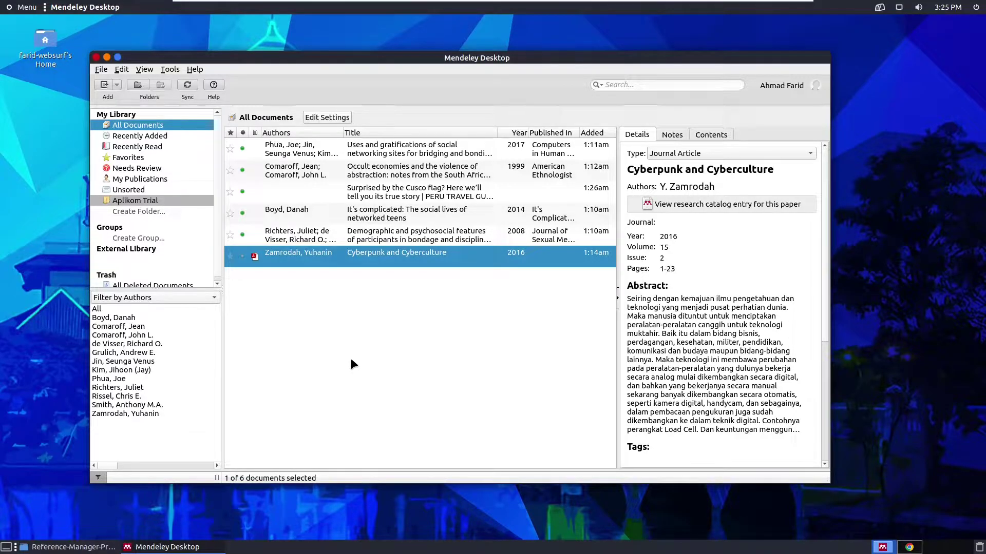
click(909, 548)
Sign in to view the seven-reference web library, then open Mendeley Search in a new tab.
scroll(151, 218, up, 1)
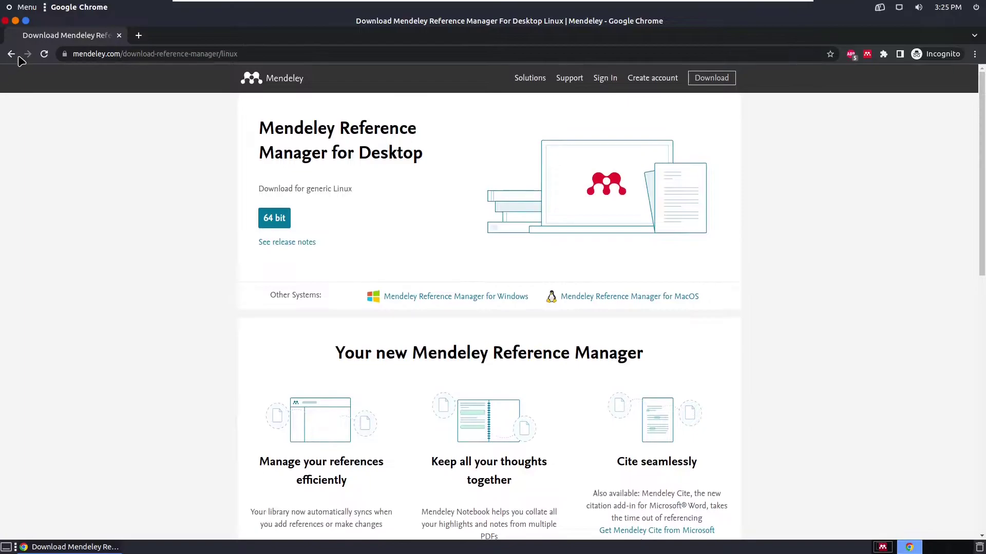
click(599, 80)
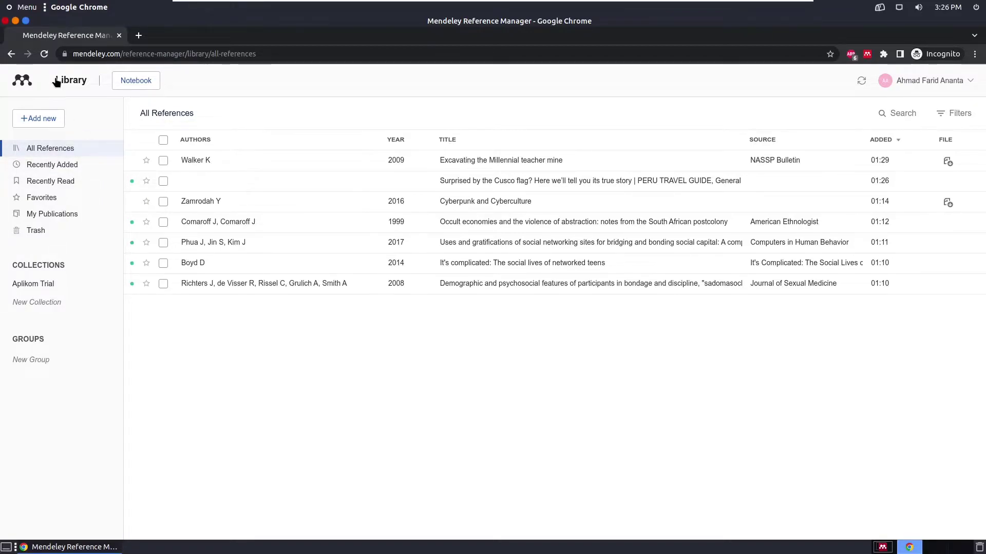
click(23, 81)
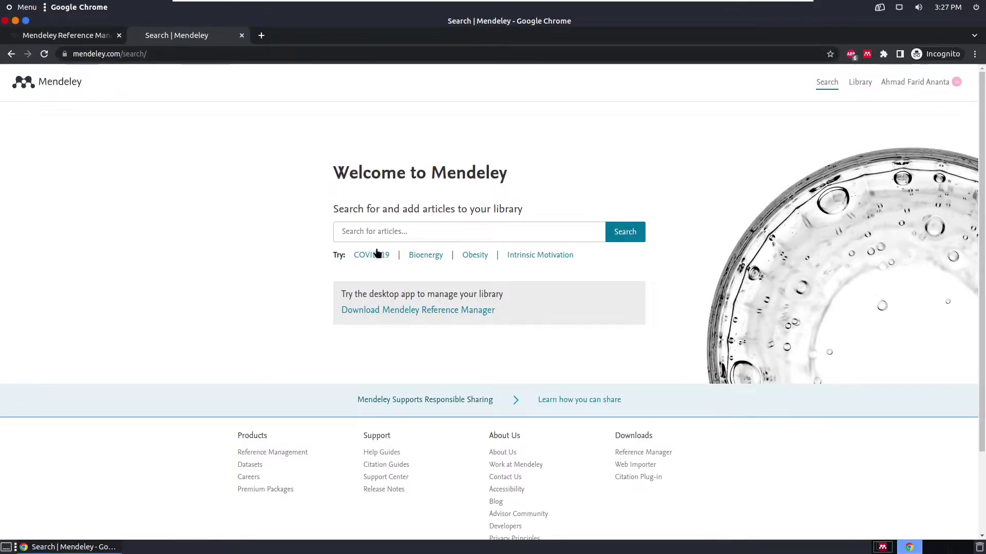
Search Mendeley for 'fetishism' and sort the results by most cited.
click(390, 228)
text(fetishism)
key(Return)
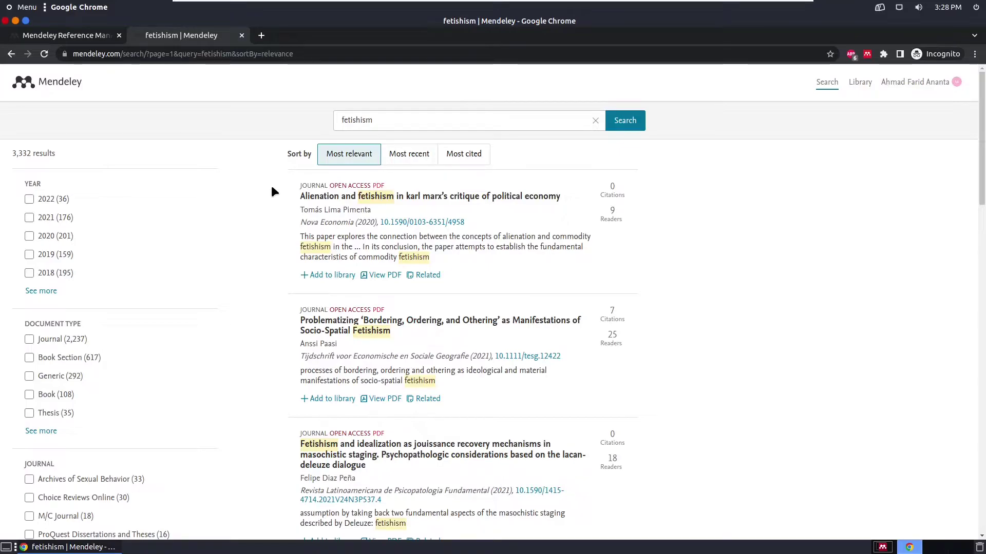
click(408, 154)
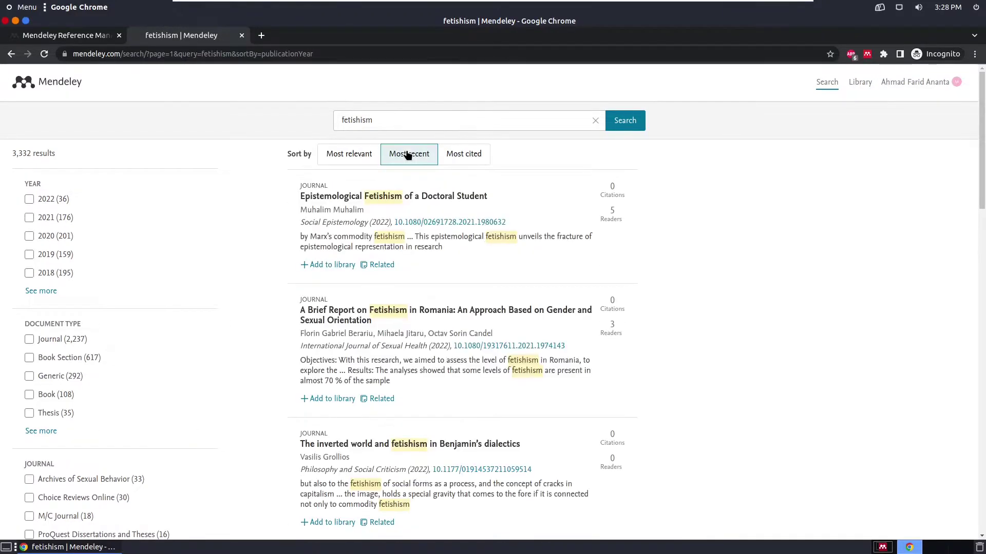
click(443, 154)
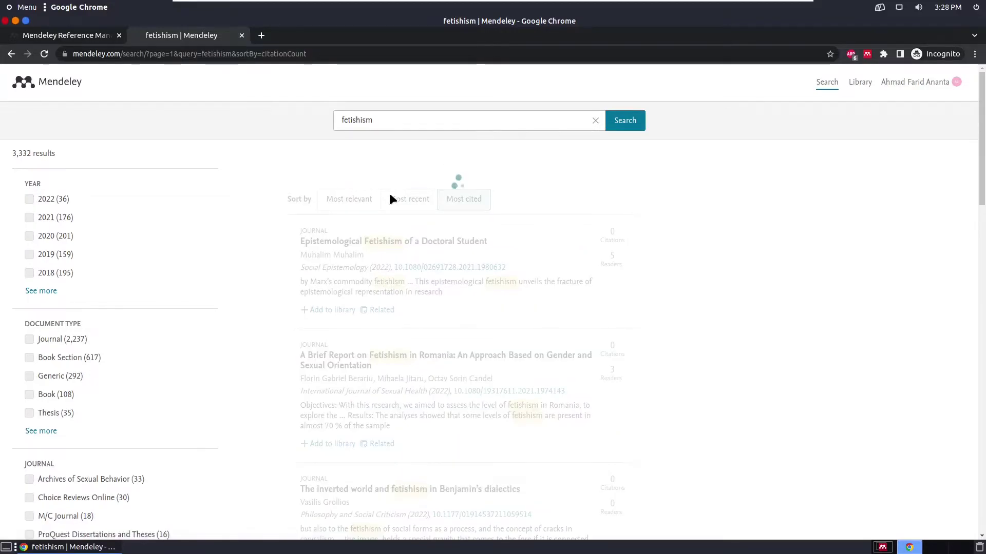
scroll(222, 308, down, 2)
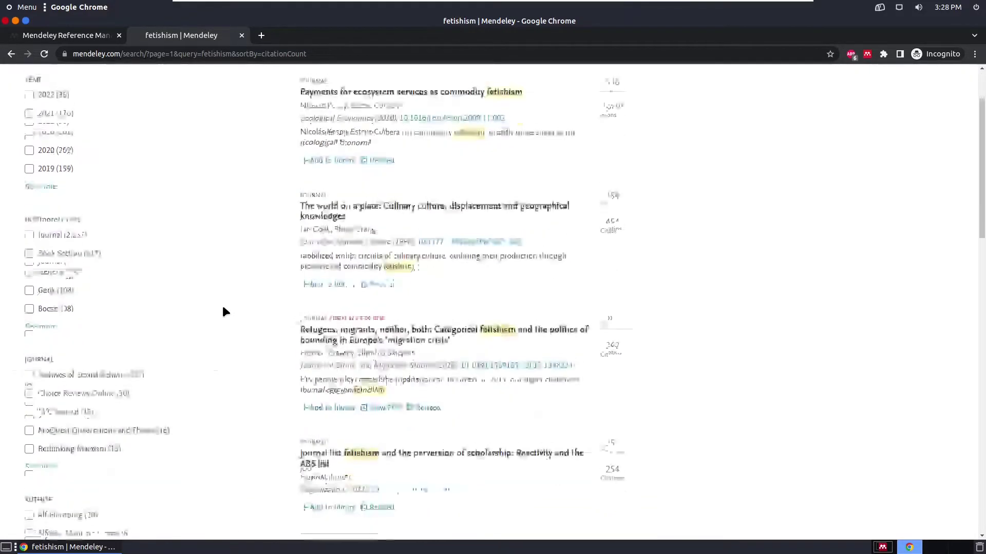
scroll(224, 311, up, 2)
scroll(248, 376, down, 1)
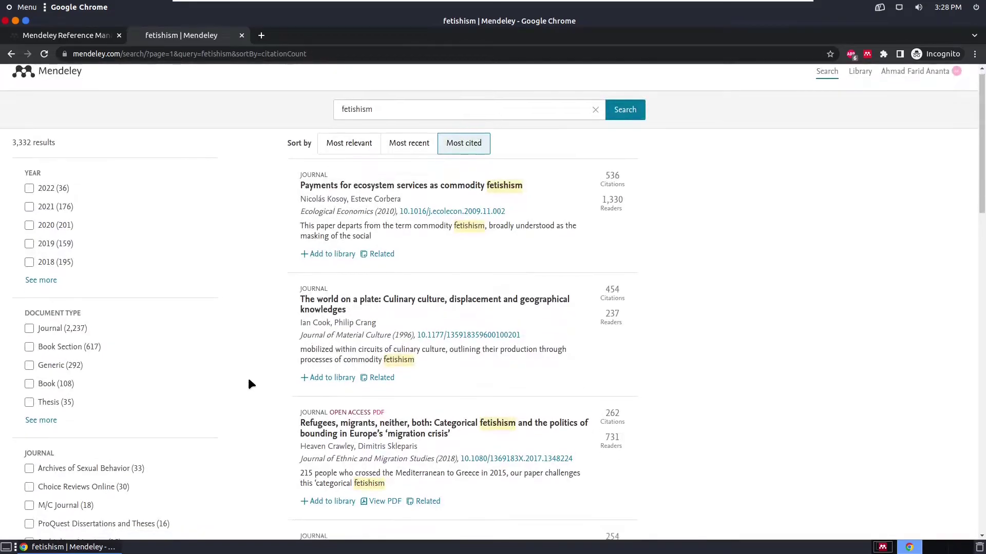
scroll(359, 215, up, 1)
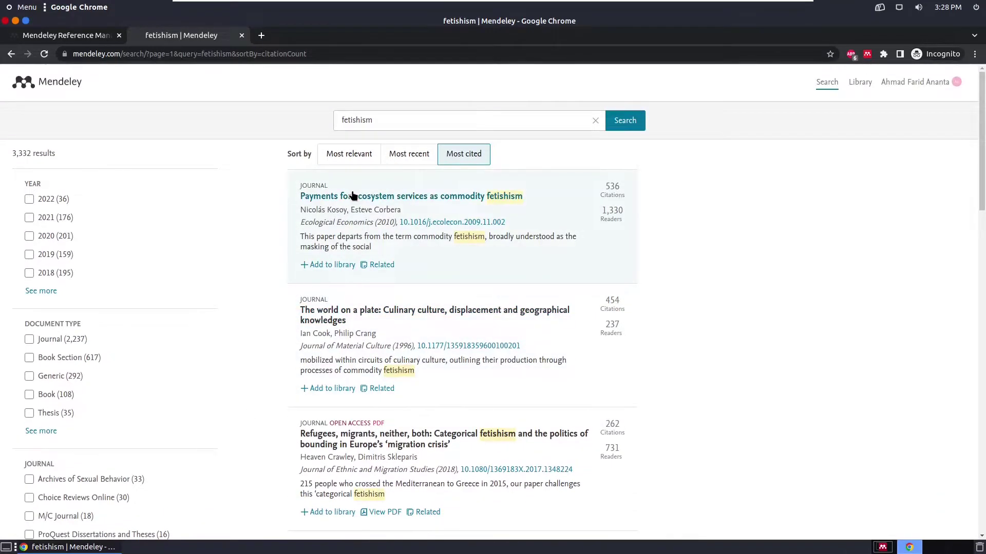
Add 'Payments for ecosystem services as commodity fetishism' to the library, verify it, then return to Desktop.
click(352, 195)
scroll(841, 268, down, 3)
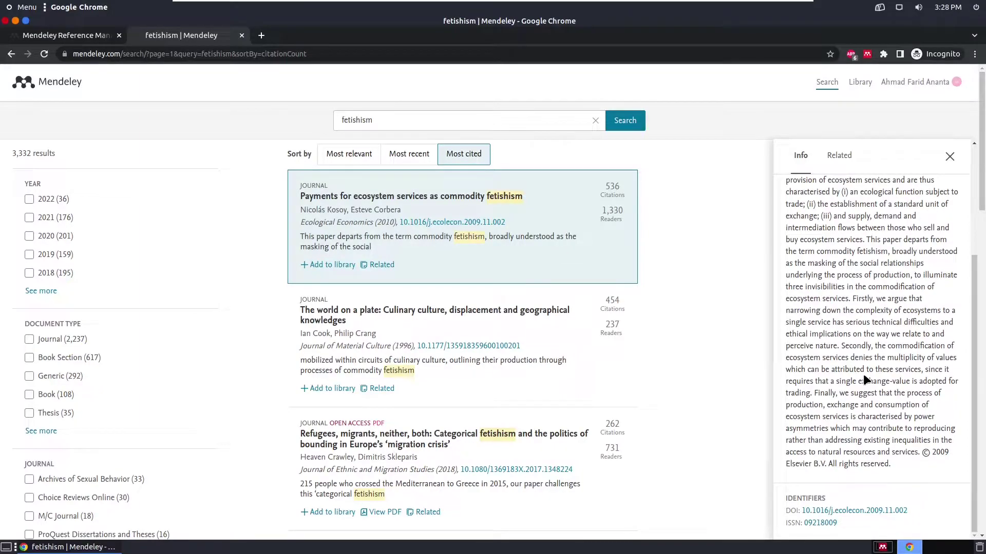
scroll(864, 379, up, 3)
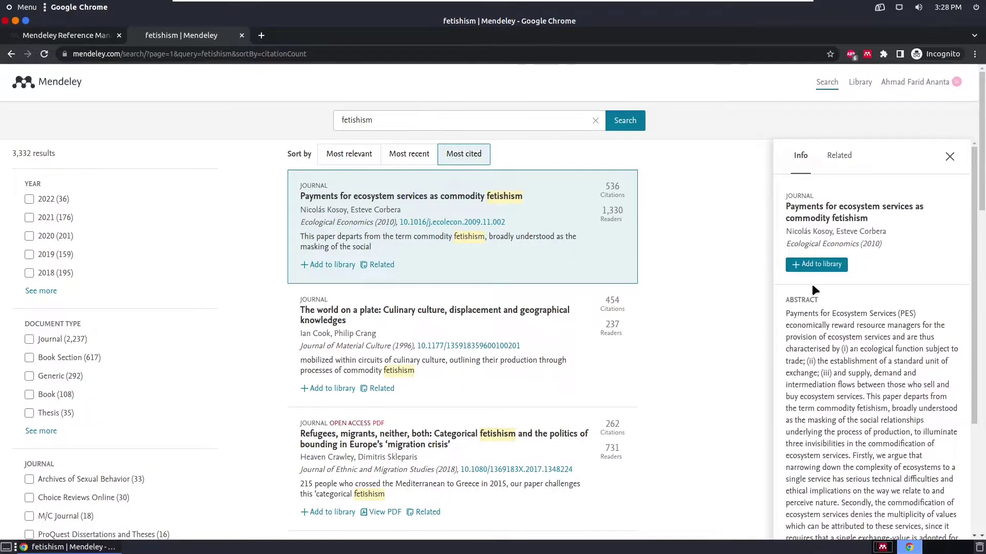
scroll(821, 328, down, 3)
scroll(819, 314, up, 3)
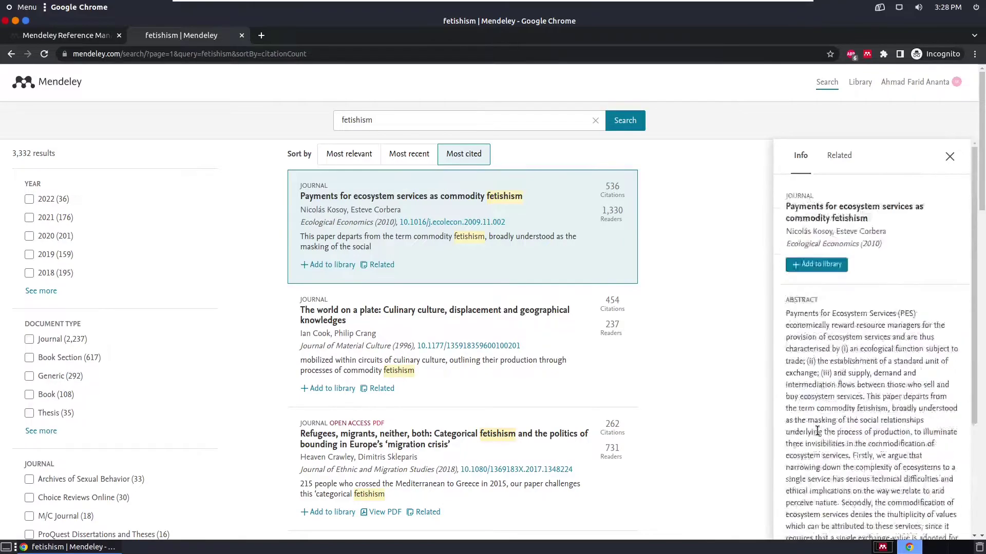
click(817, 267)
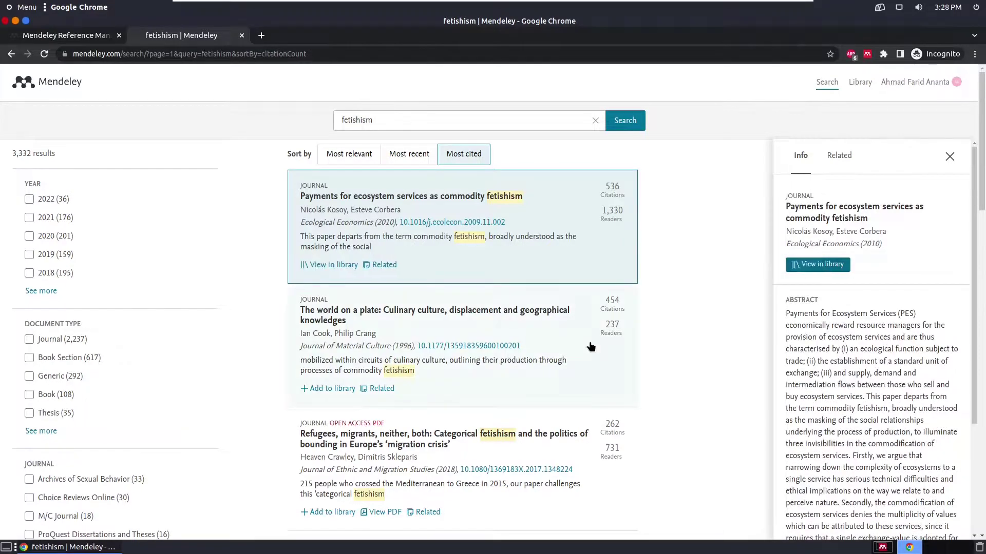
key(ctrl+Page_Up)
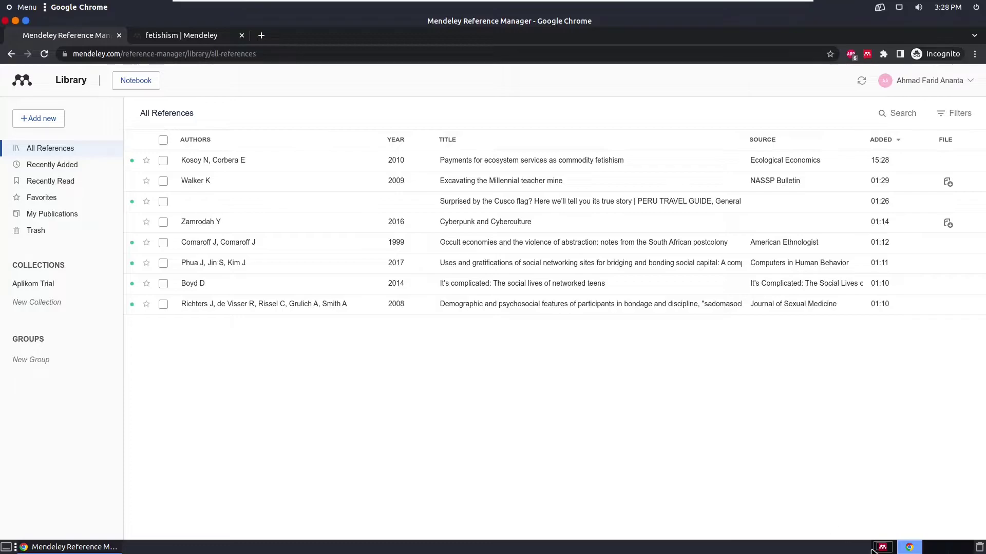
key(ctrl+alt+Right)
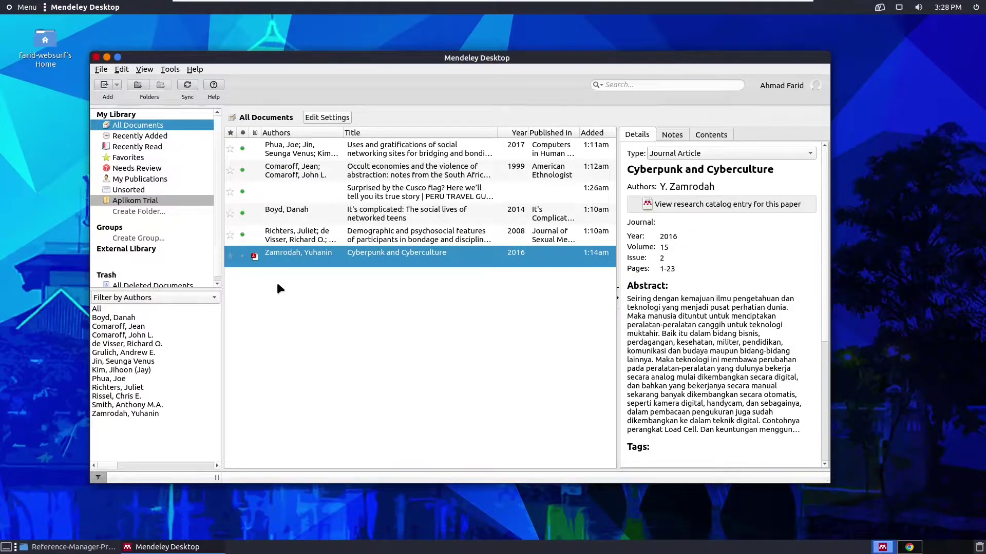
Open the manual New Document entry form from the Add menu.
click(101, 69)
click(106, 77)
click(118, 85)
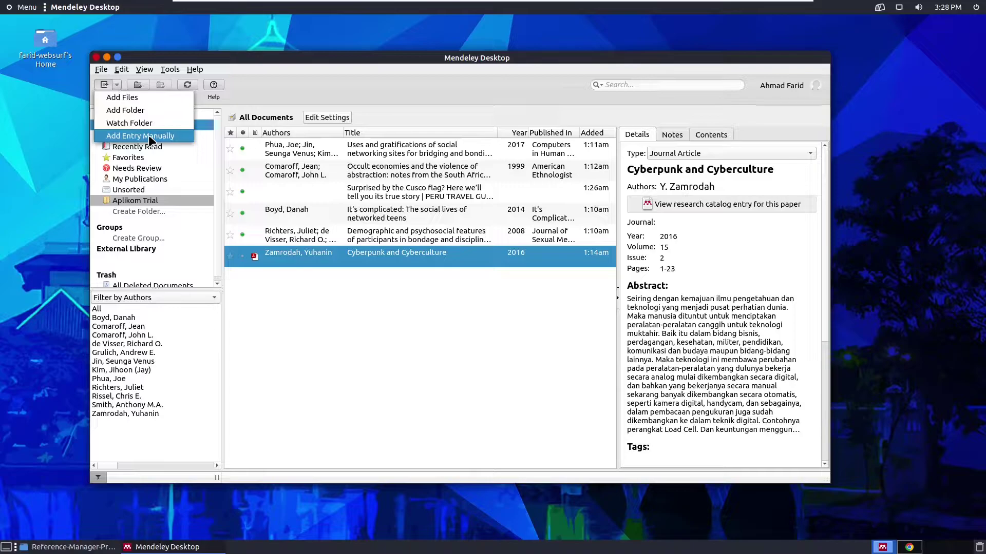
click(122, 84)
click(117, 85)
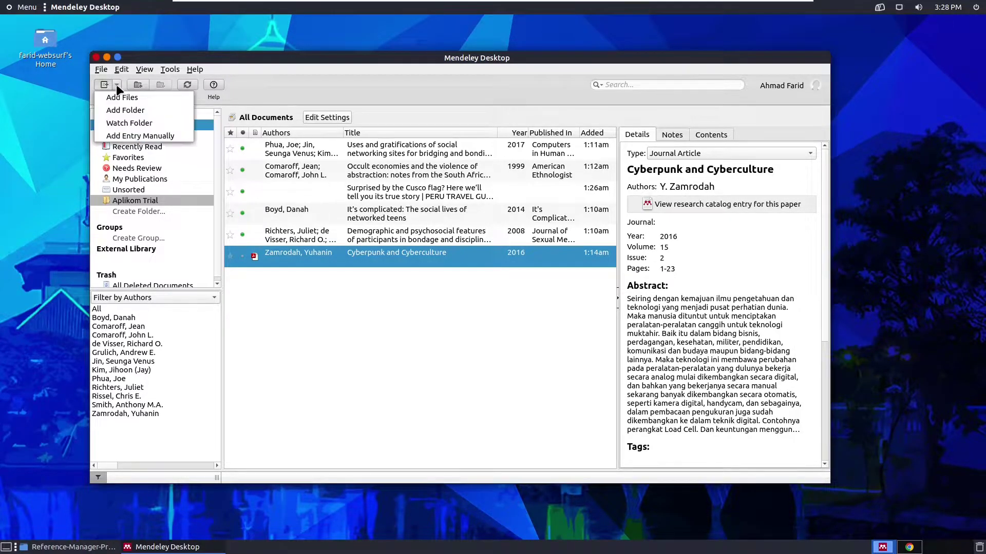
click(140, 136)
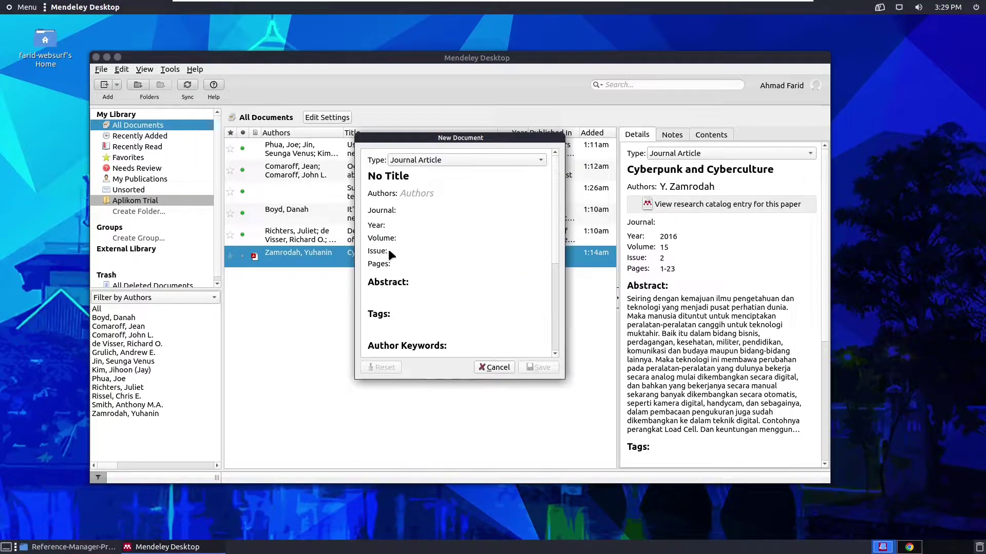
Scroll through the blank form, cancel it unsaved, and return to the Chrome web library.
scroll(405, 272, down, 3)
scroll(425, 291, up, 3)
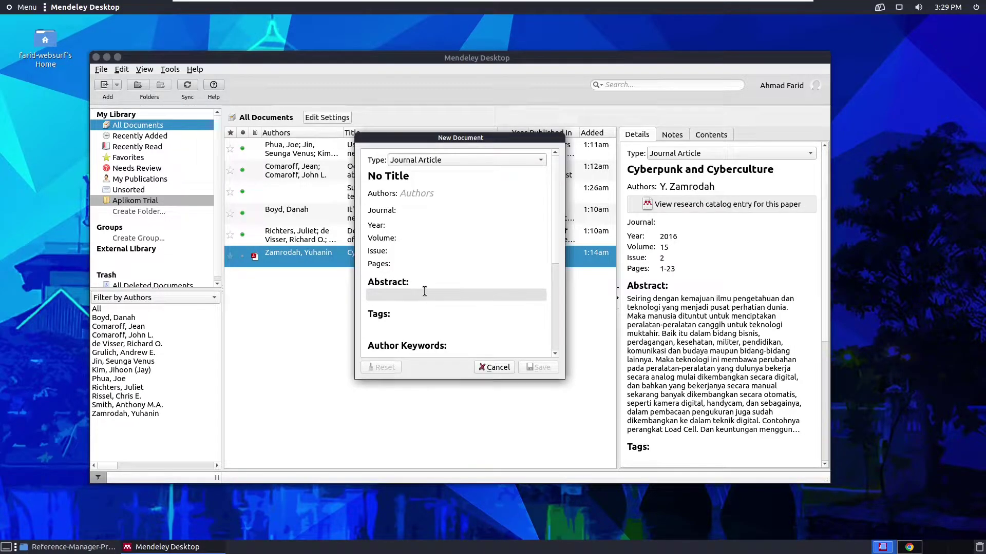
scroll(428, 266, down, 3)
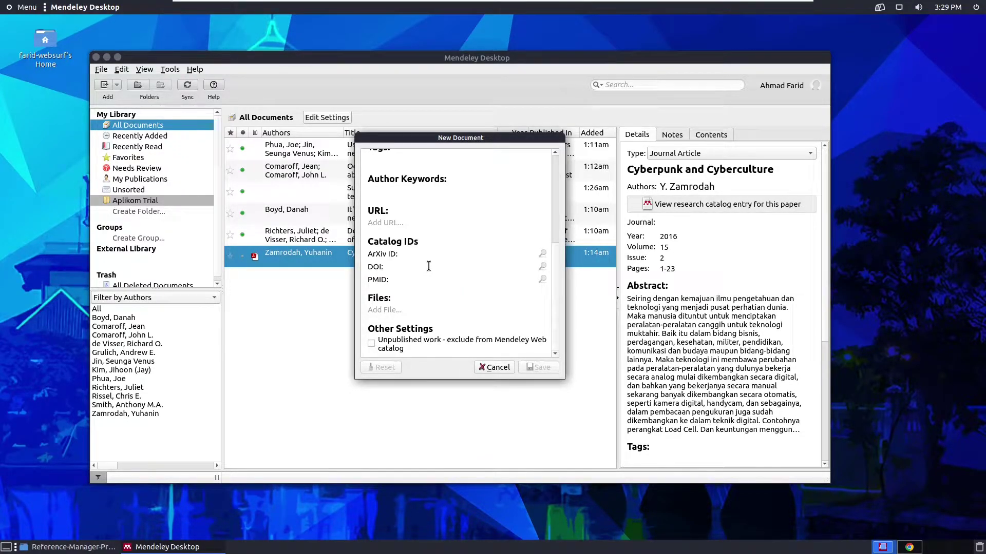
scroll(429, 265, up, 5)
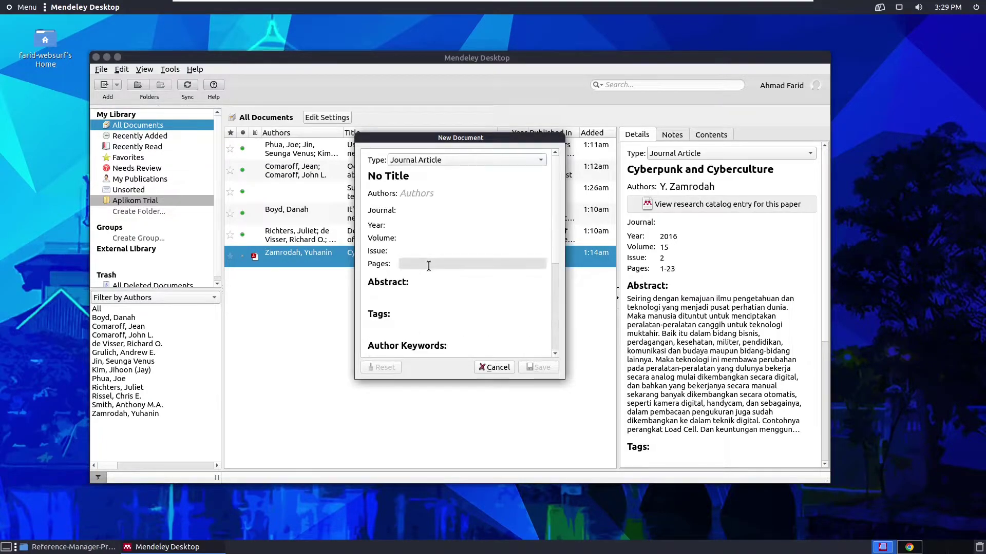
click(496, 368)
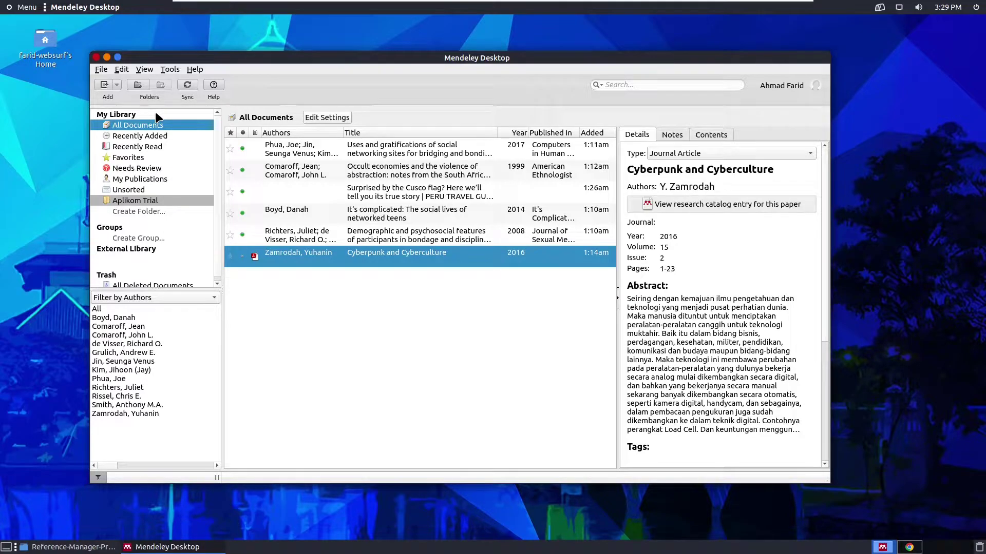
click(908, 547)
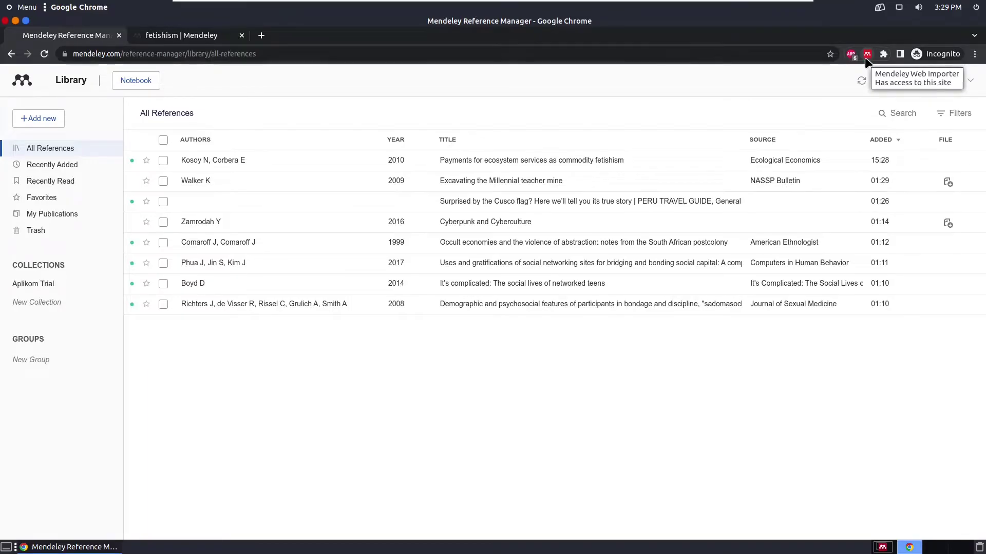
Search the web for 'cusco flag' and browse to the Surprised by the Cusco flag article.
click(262, 36)
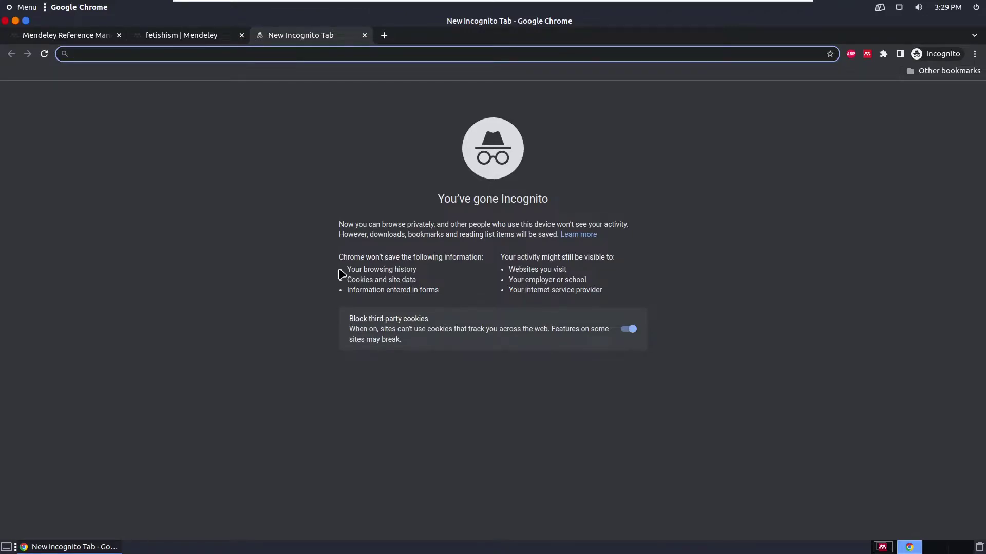
text(cu)
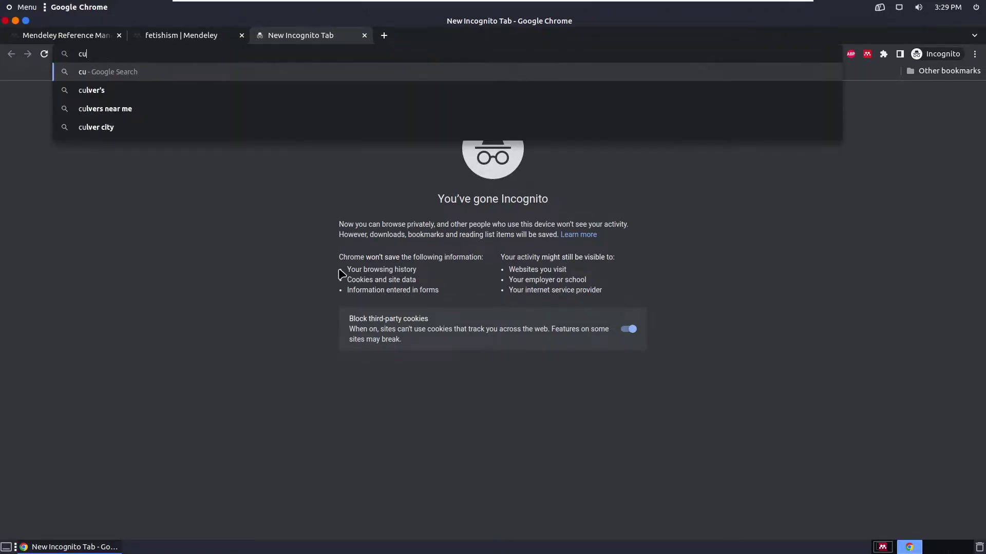
text(sco flag)
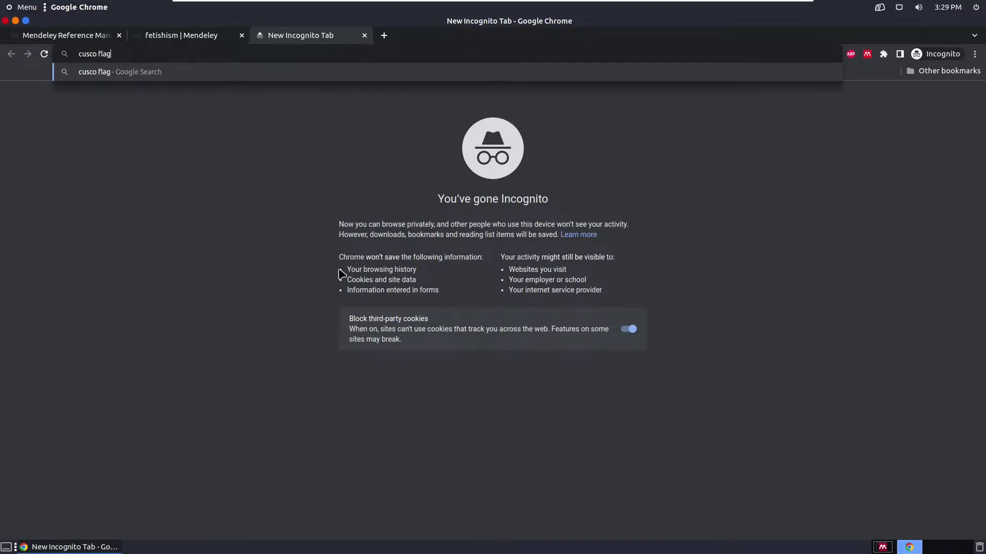
key(Return)
scroll(77, 316, down, 2)
scroll(80, 319, down, 1)
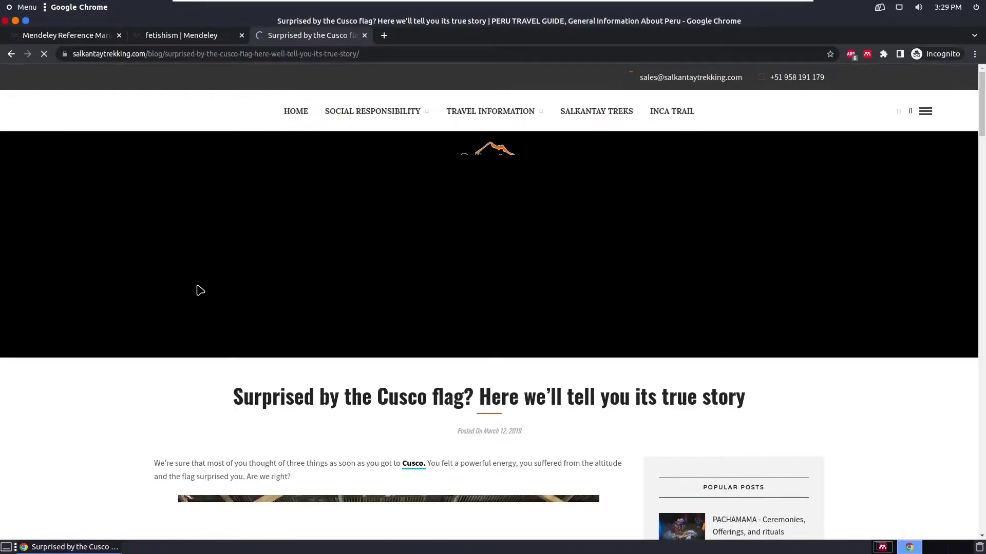
scroll(257, 333, down, 6)
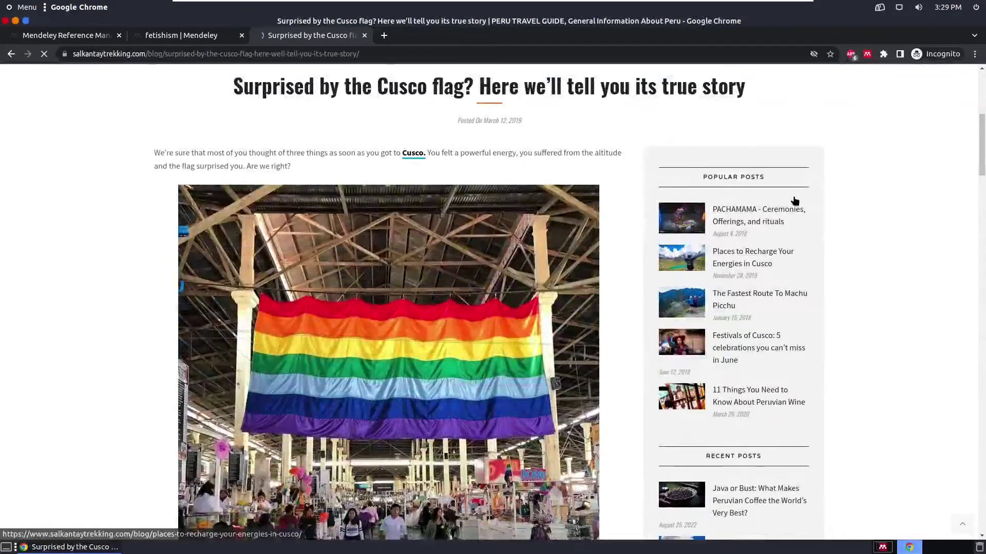
Tick the detected Cusco flag reference in the Mendeley Web Importer.
click(867, 55)
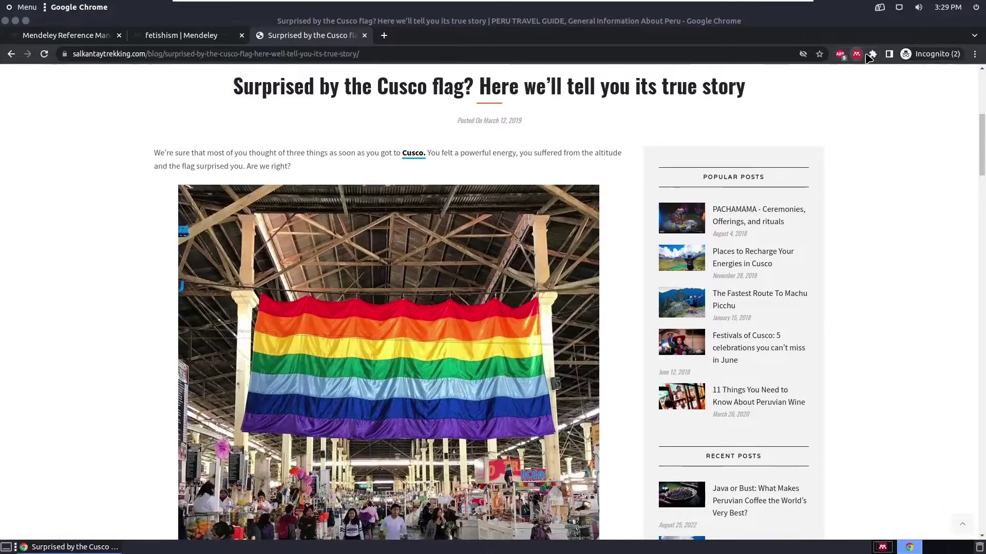
scroll(873, 269, down, 4)
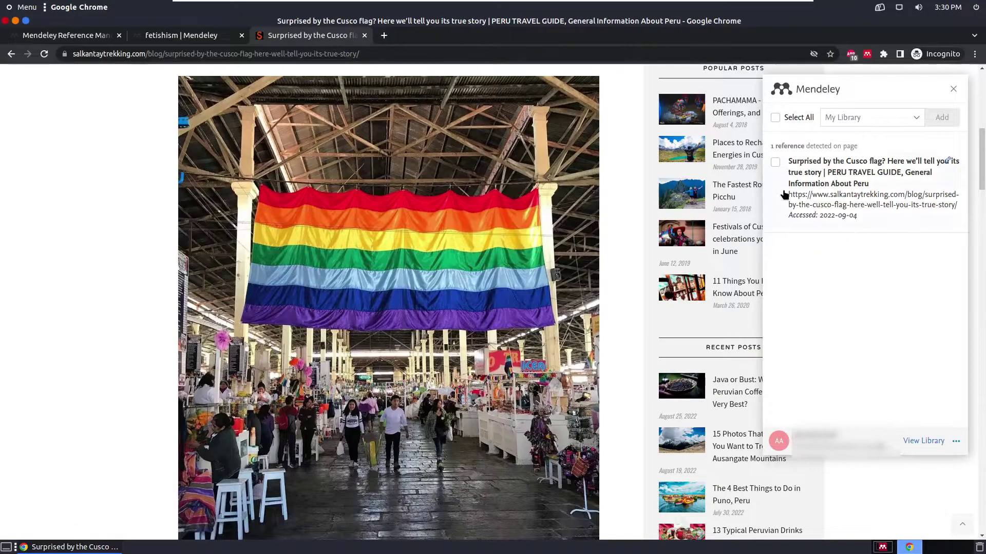
click(775, 163)
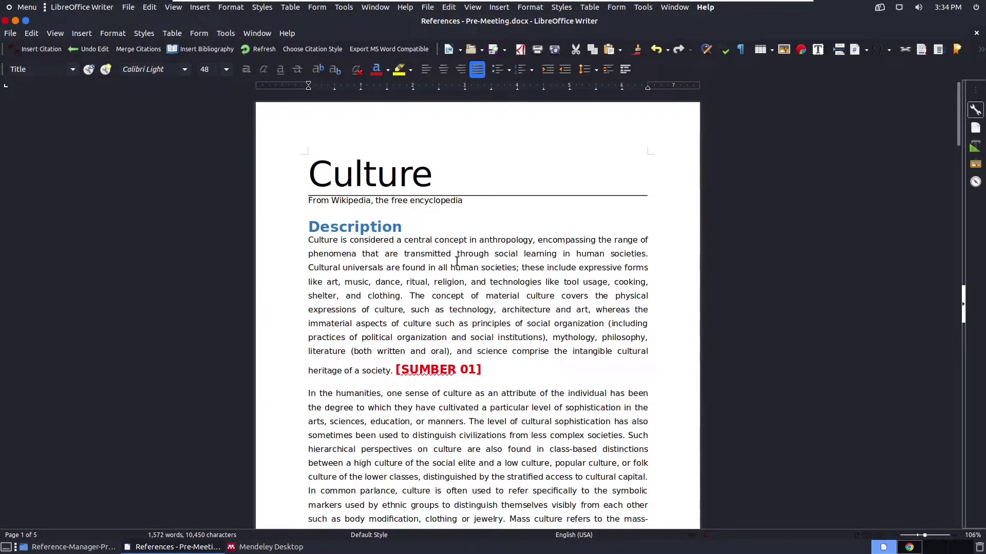
Check the Culture essay's [SUMBER] markers, then place the cursor right after 'heritage of a society.'.
scroll(407, 393, down, 15)
scroll(407, 393, down, 20)
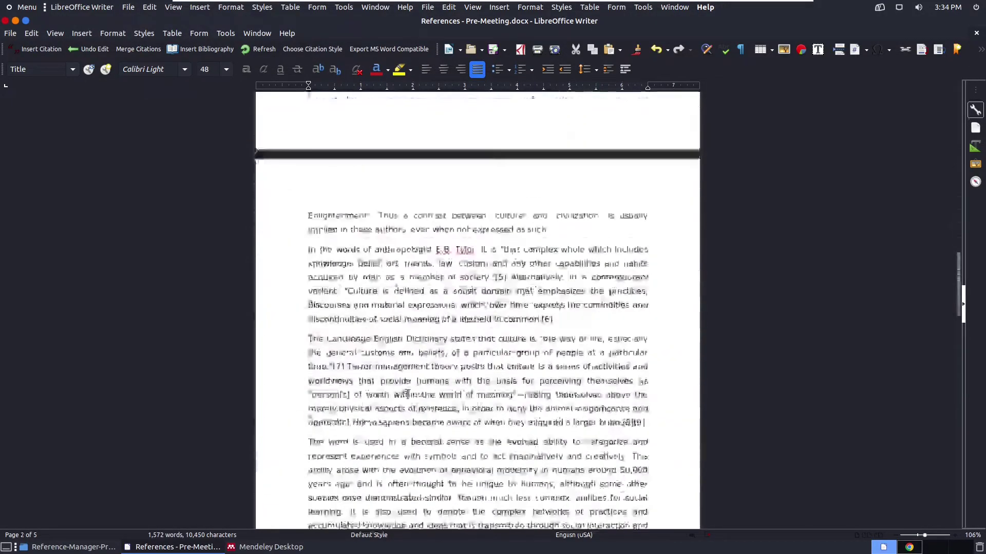
scroll(407, 394, down, 10)
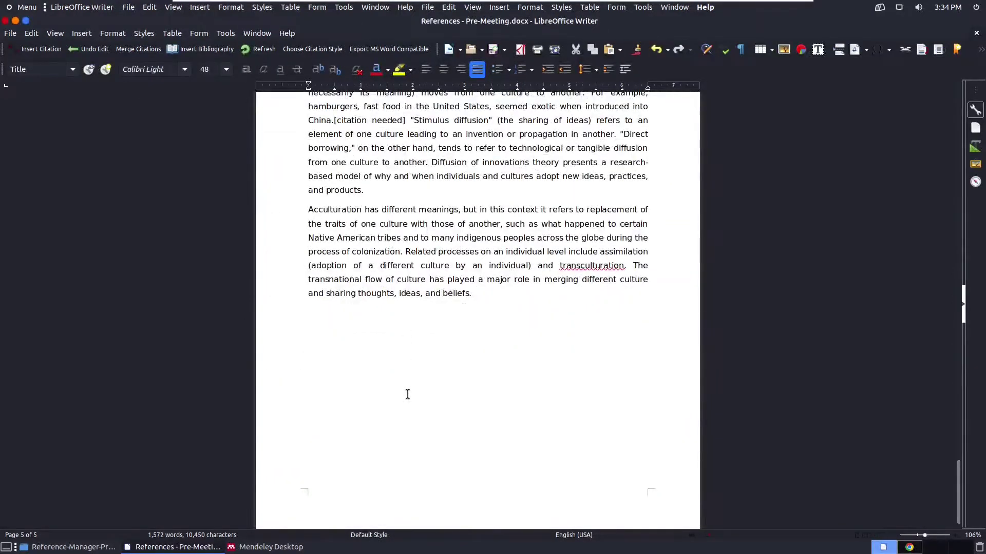
scroll(407, 394, up, 20)
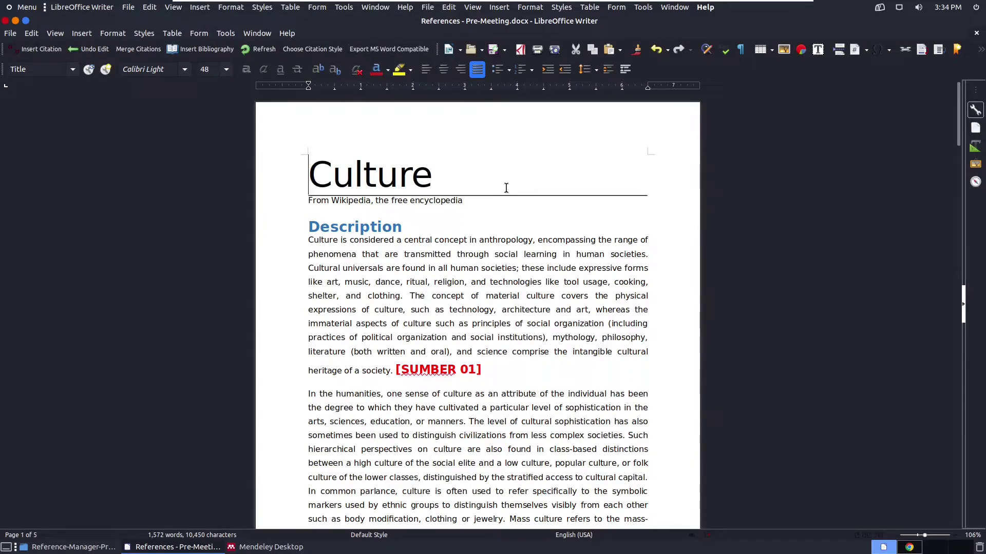
scroll(425, 282, down, 3)
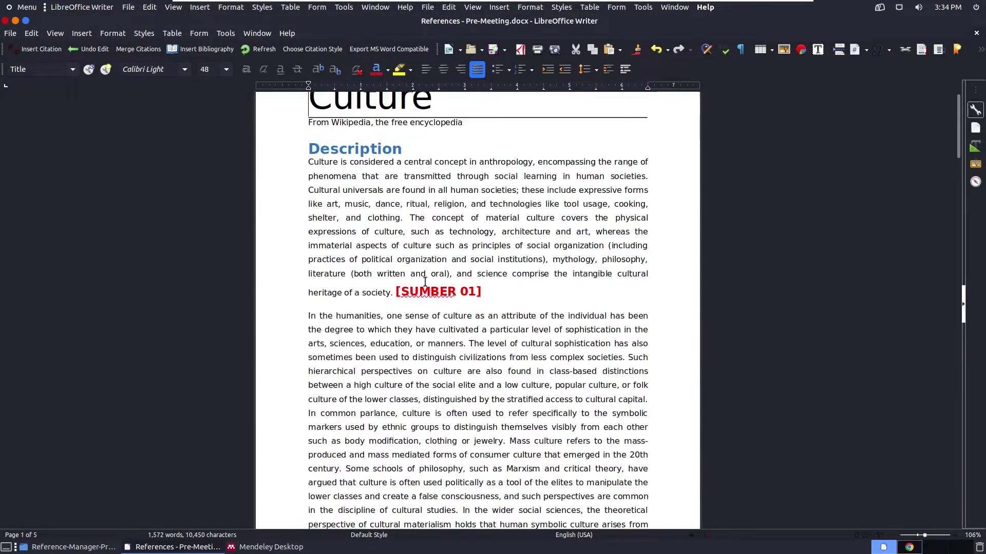
scroll(425, 282, up, 2)
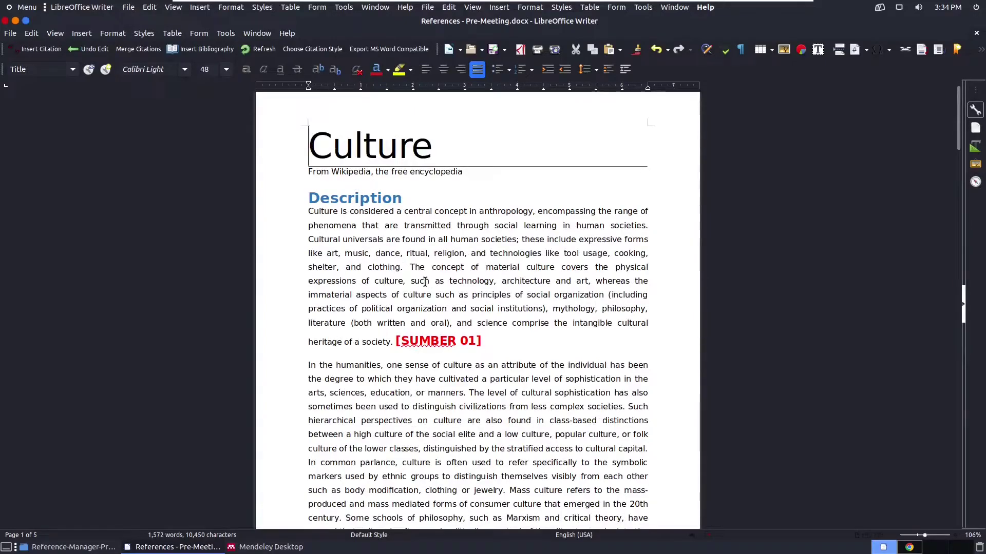
click(393, 348)
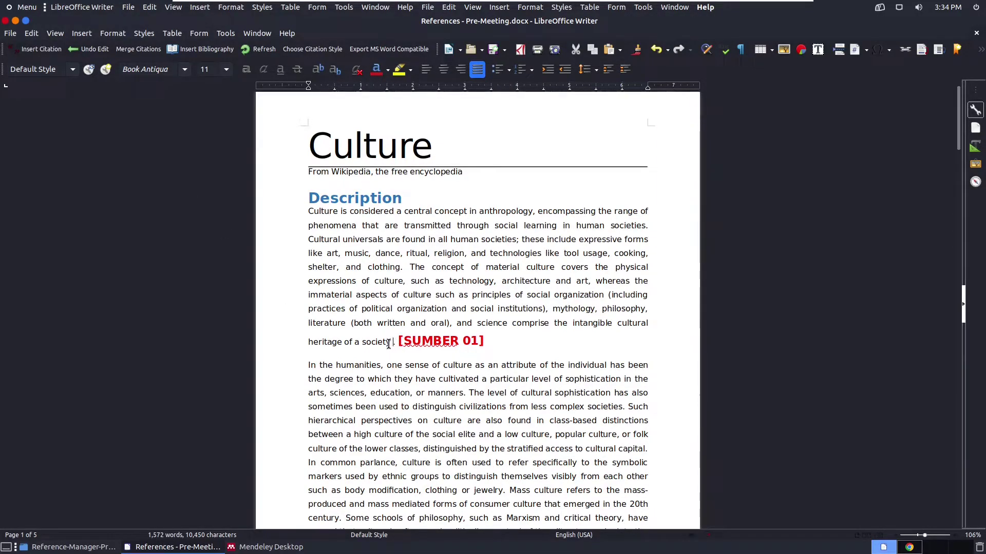
Search 'cyber' and insert the Cyberpunk and Cyberculture citation (Zamrodah, 2016) after 'heritage of a society'.
click(43, 51)
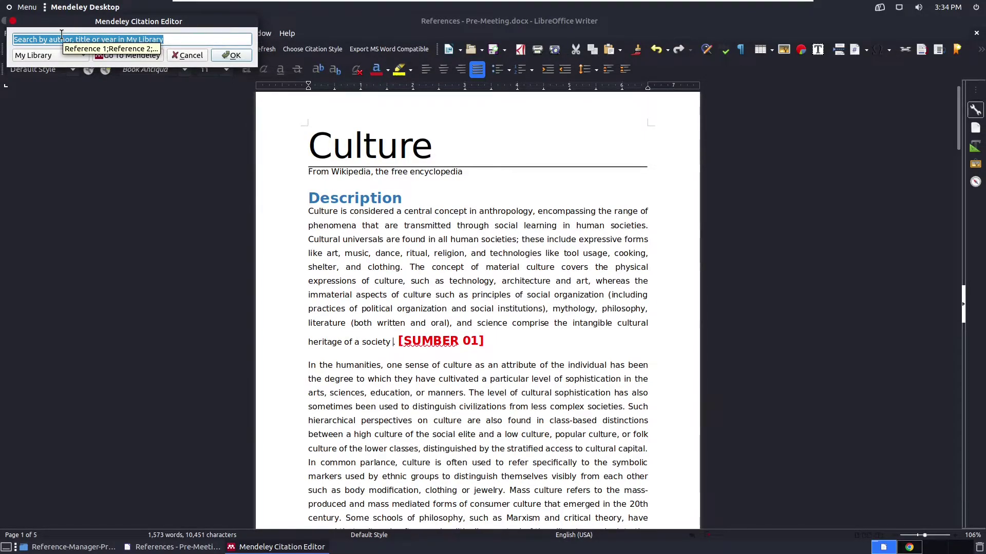
text(cyber)
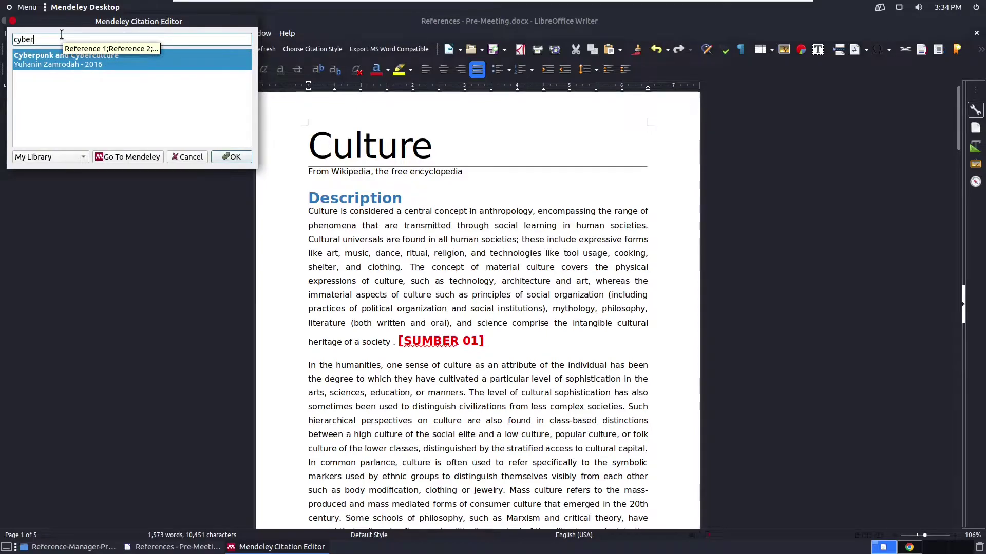
click(33, 56)
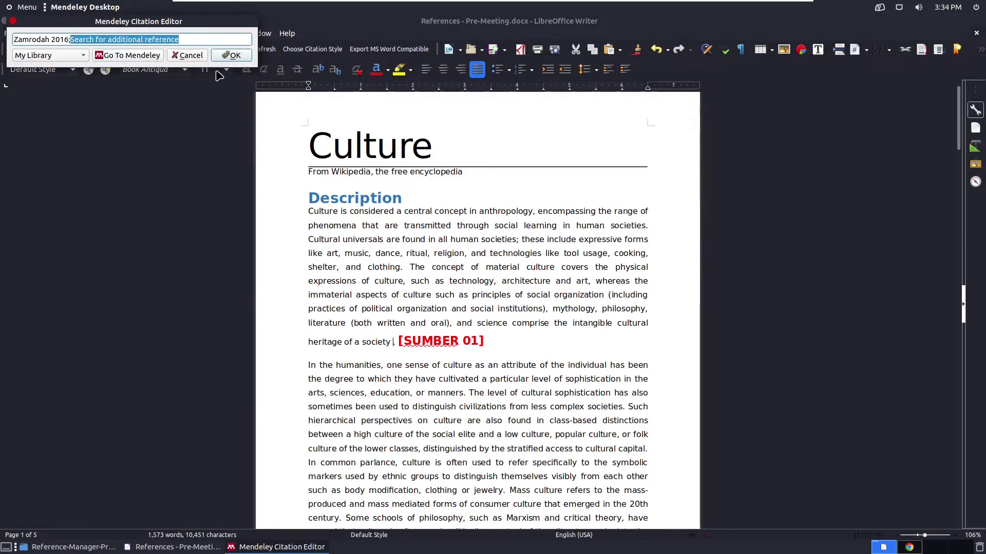
click(31, 39)
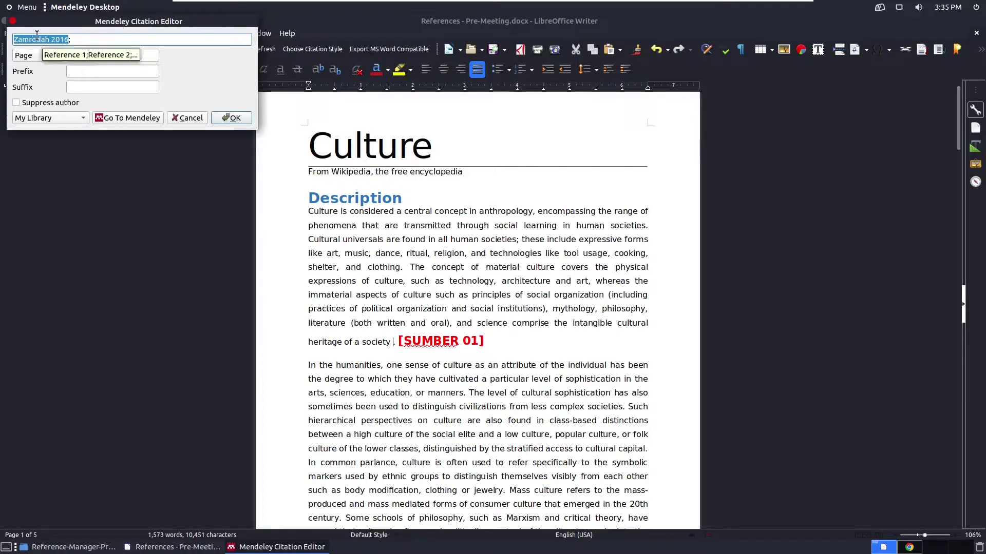
click(37, 36)
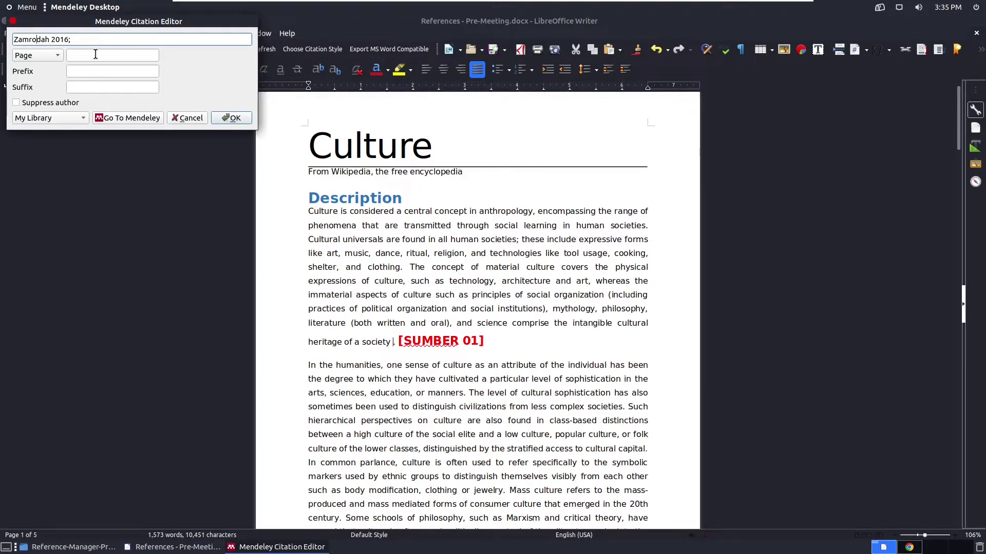
click(229, 118)
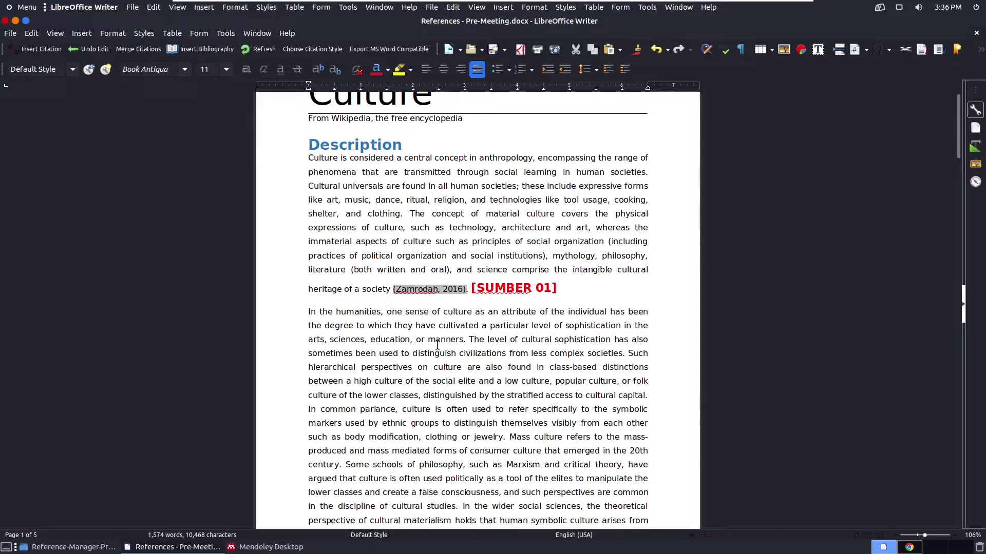
Cite the Millennial teacher mine article (Walker, 2009) after the Etymology quotation.
scroll(437, 345, down, 20)
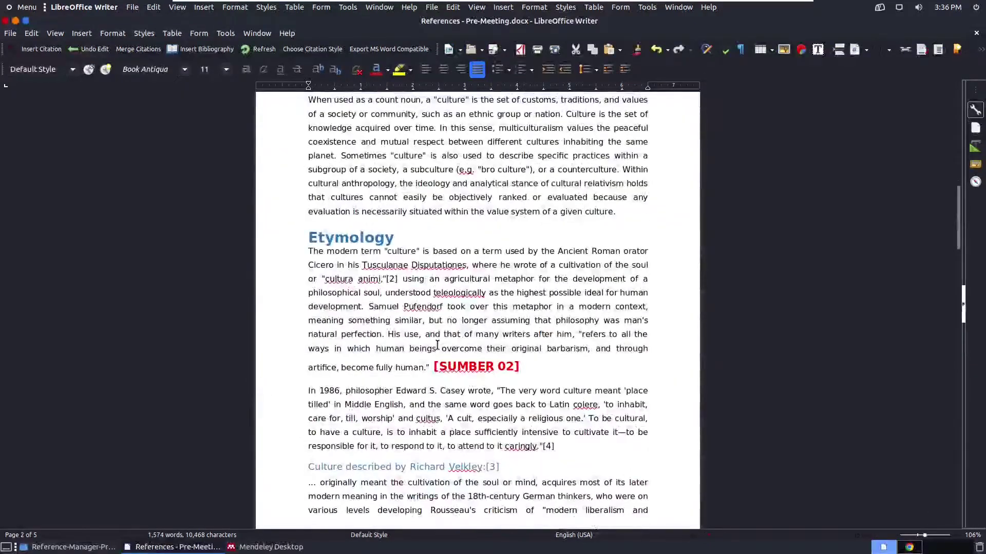
scroll(490, 375, down, 5)
scroll(490, 375, up, 20)
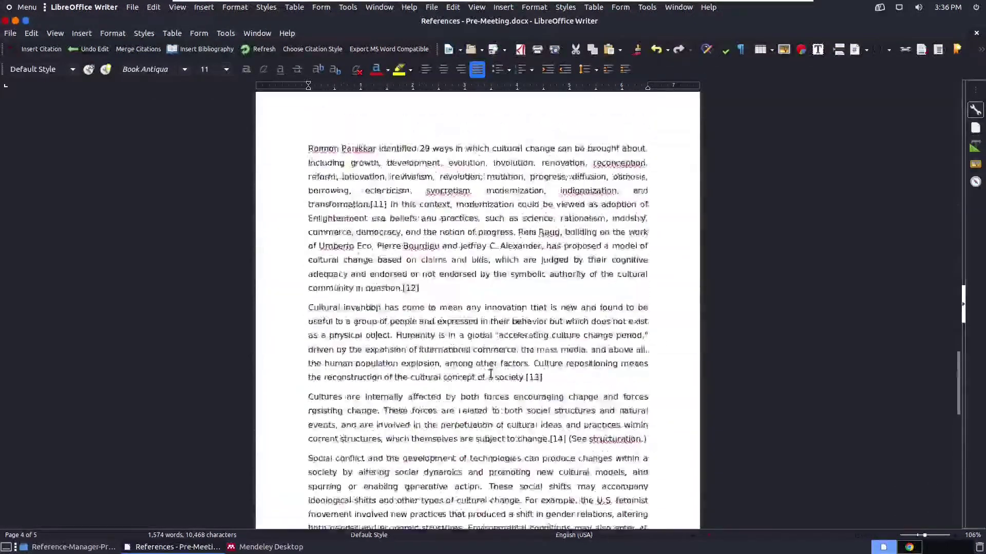
scroll(490, 374, up, 8)
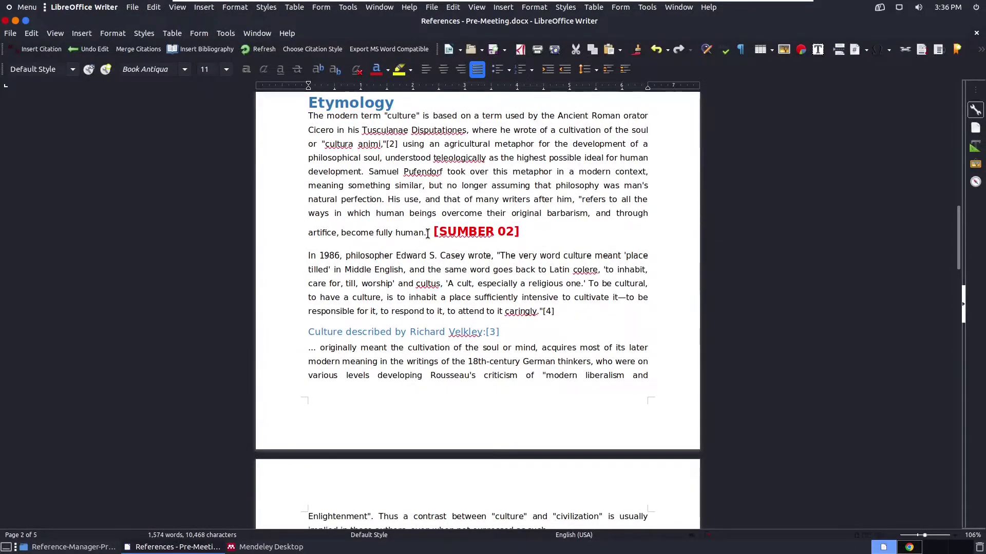
click(475, 296)
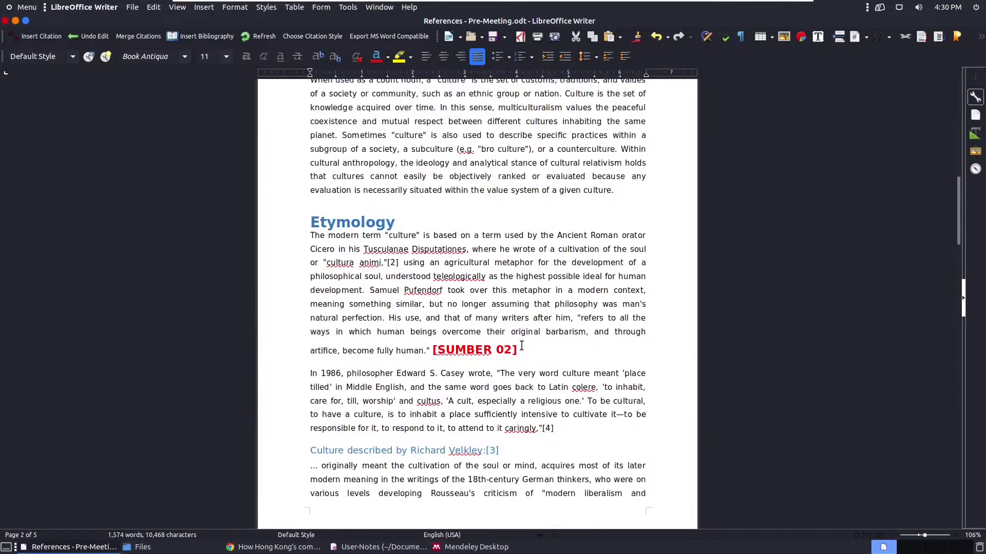
click(41, 36)
key(Return)
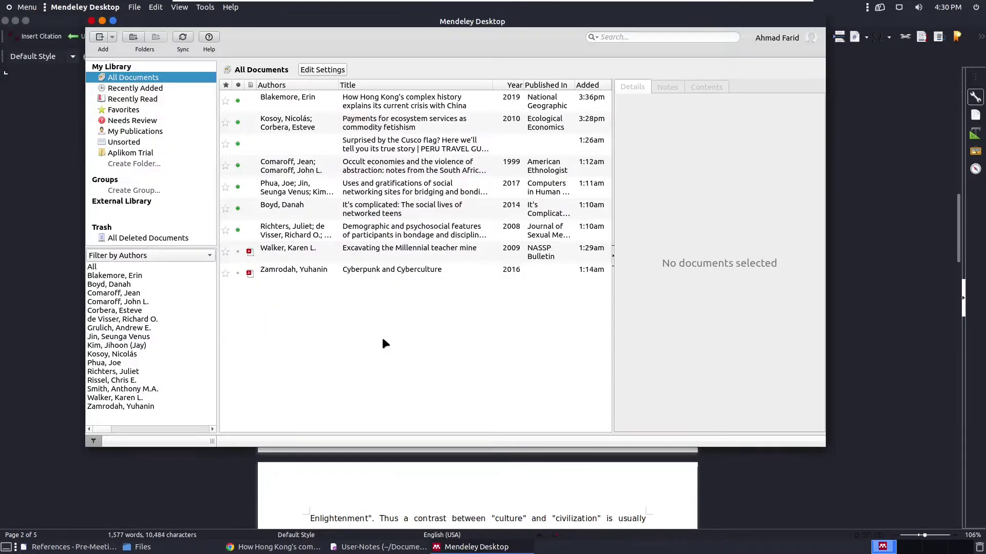
Search 'national ge' and cite the Hong Kong history article (Blakemore, 2019) after 'social dynamics'.
scroll(354, 199, down, 15)
click(374, 188)
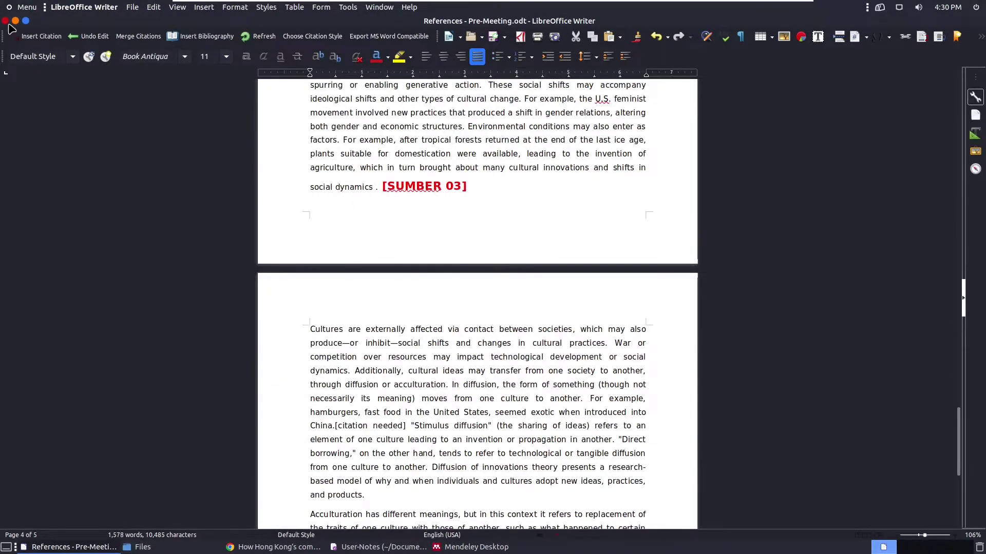
click(41, 36)
text(national ge)
click(90, 94)
key(Return)
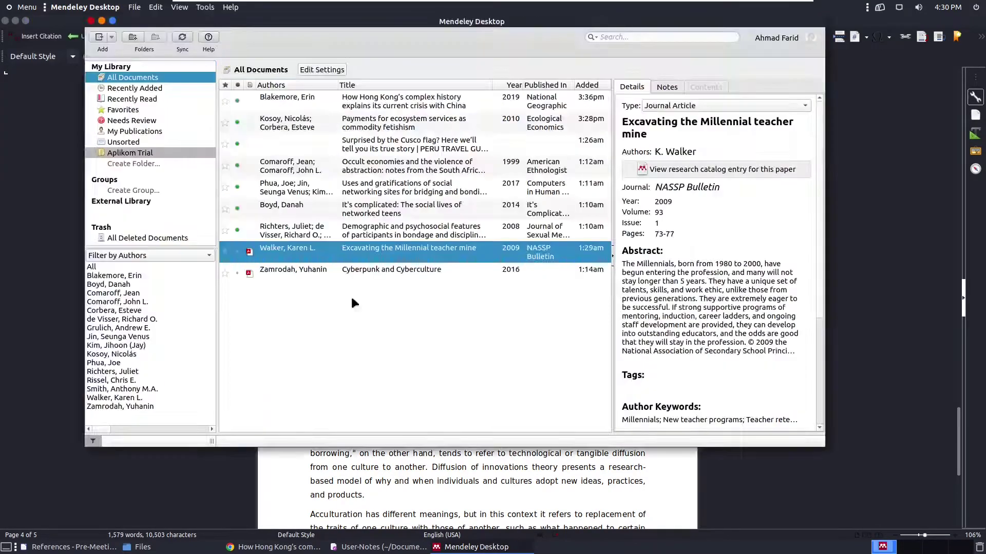
scroll(490, 411, up, 15)
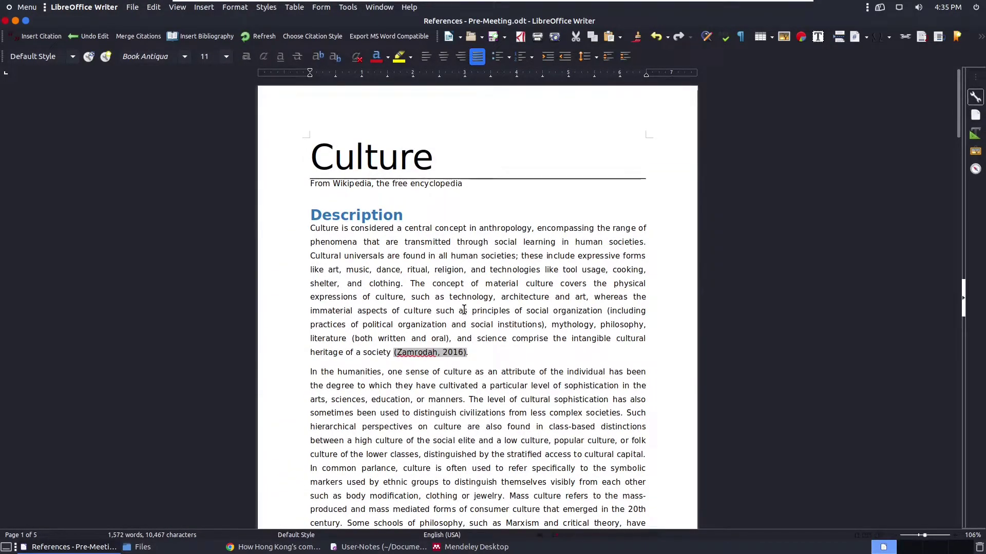
scroll(463, 309, down, 3)
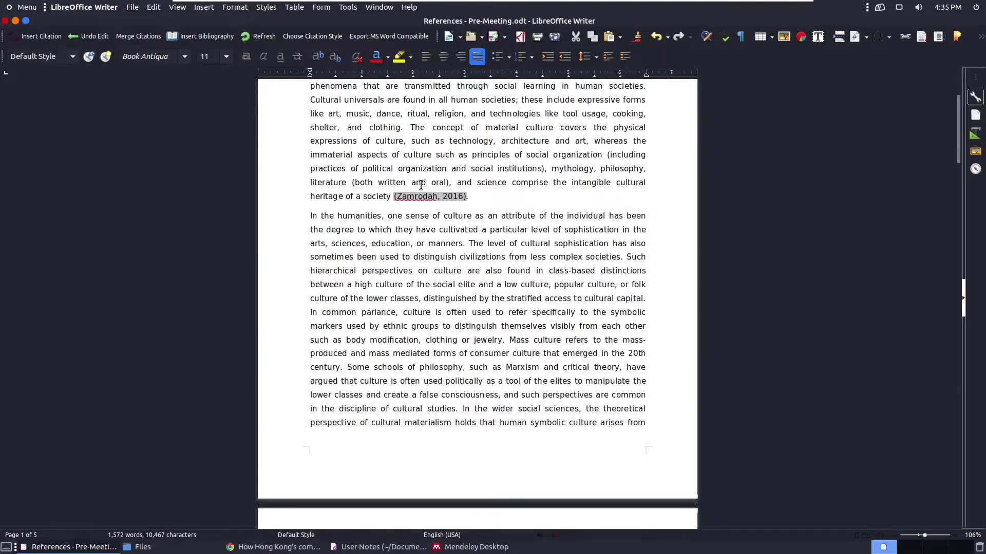
scroll(417, 194, down, 15)
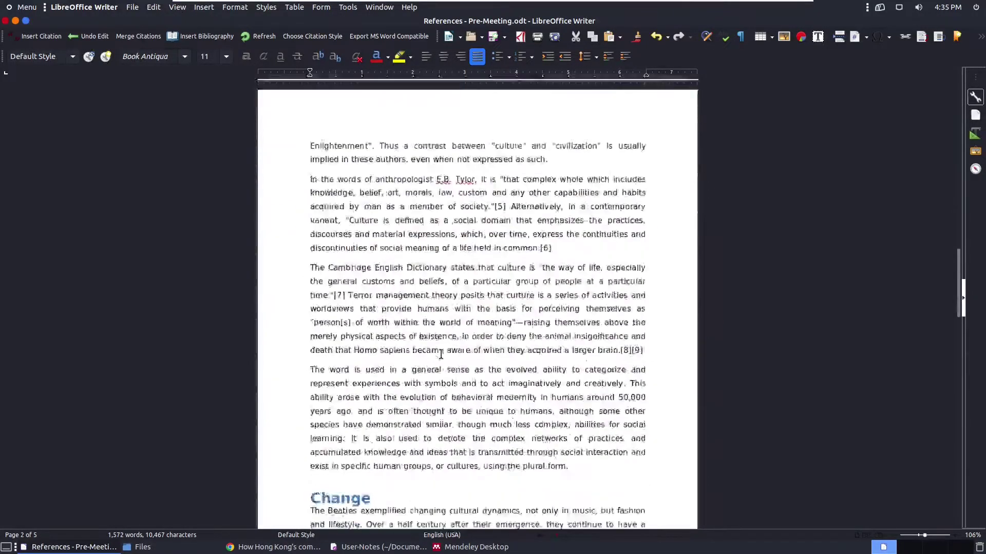
scroll(440, 354, down, 12)
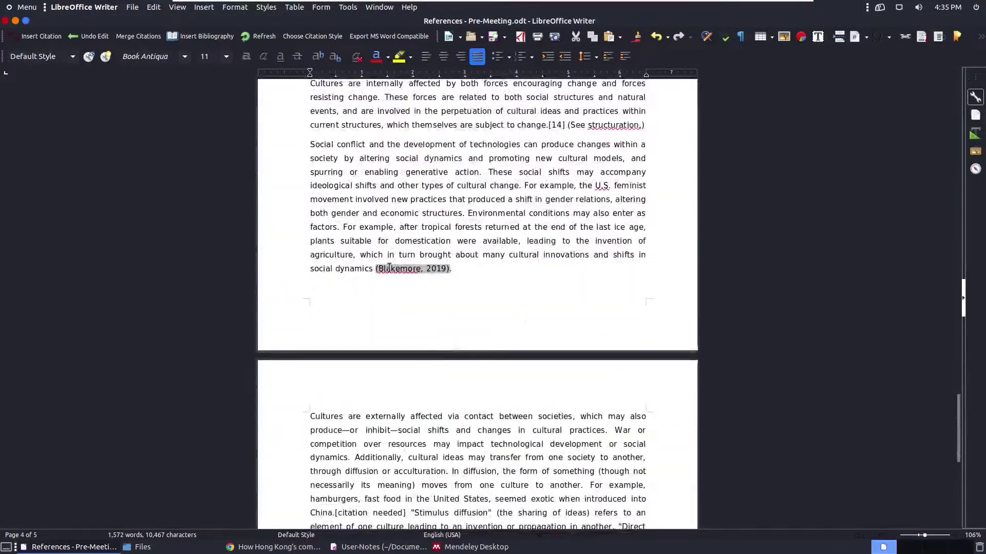
scroll(367, 337, down, 8)
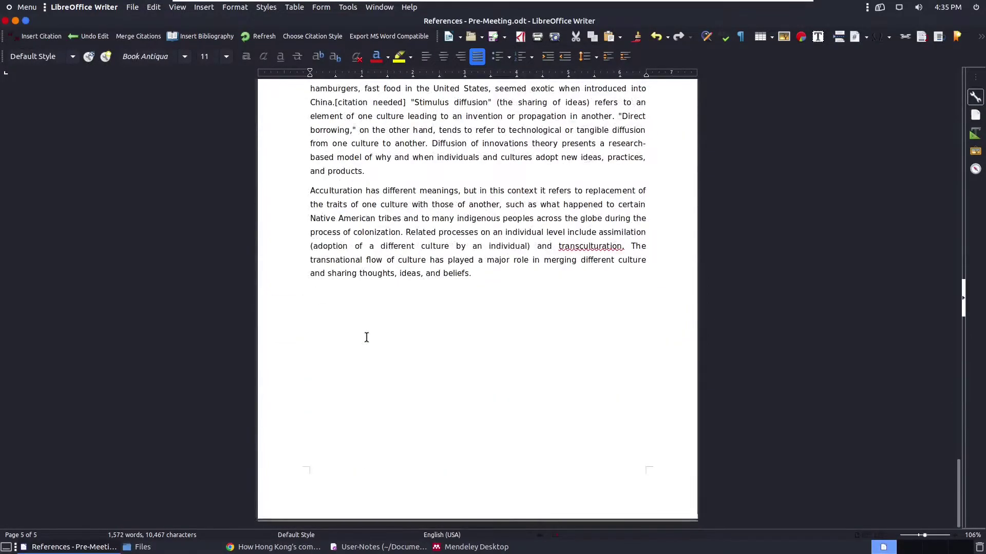
Add a Heading 2 paragraph titled 'Bibliography' at the end of the essay.
key(Return)
key(Return)
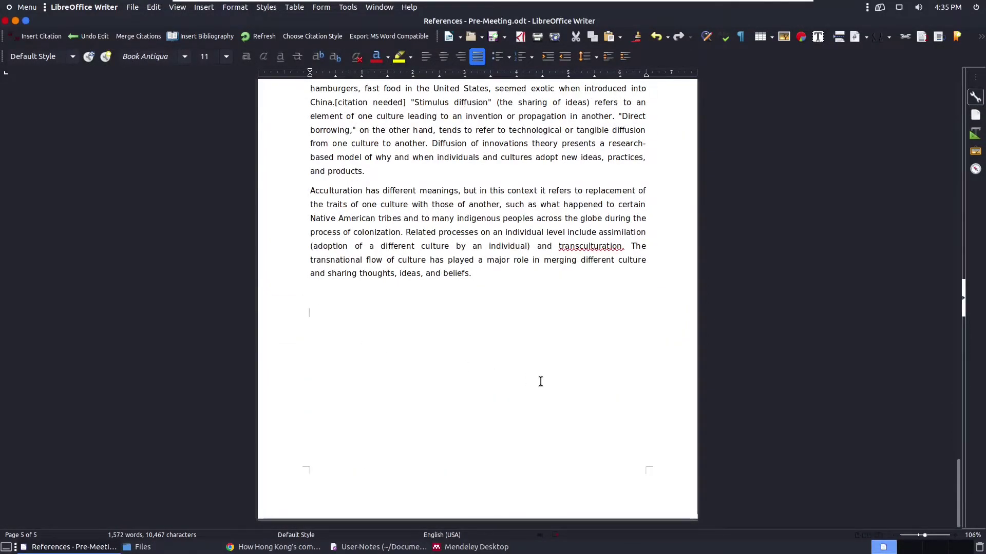
click(73, 55)
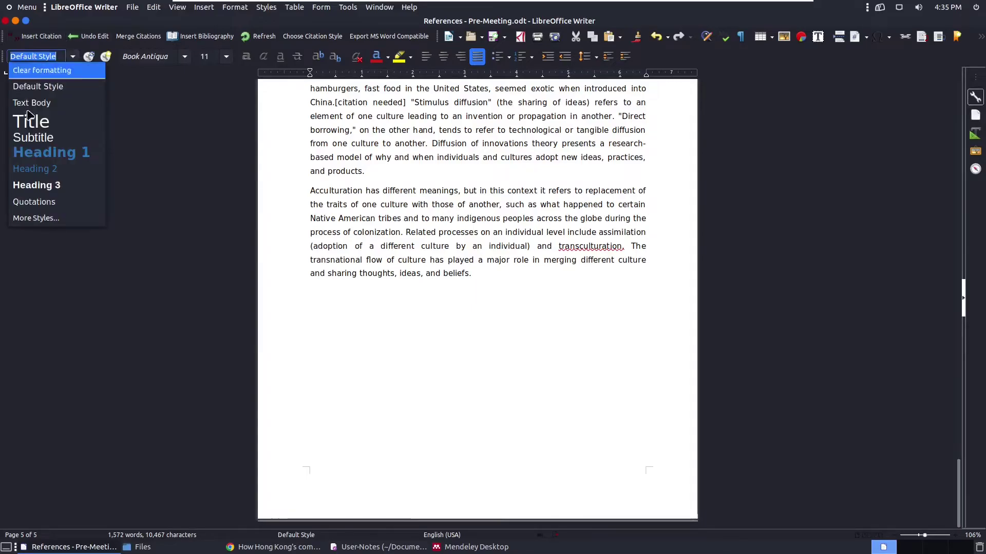
click(41, 171)
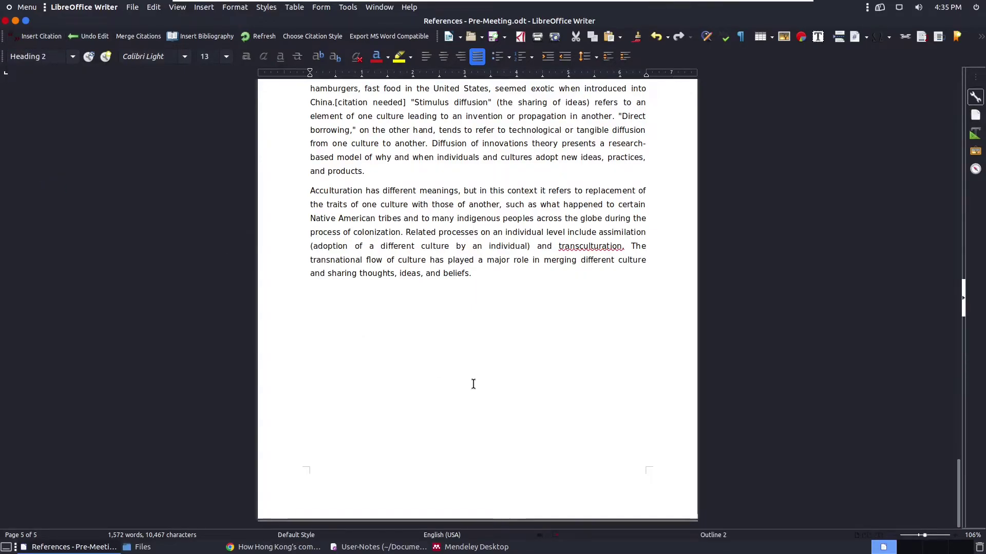
text(Bi)
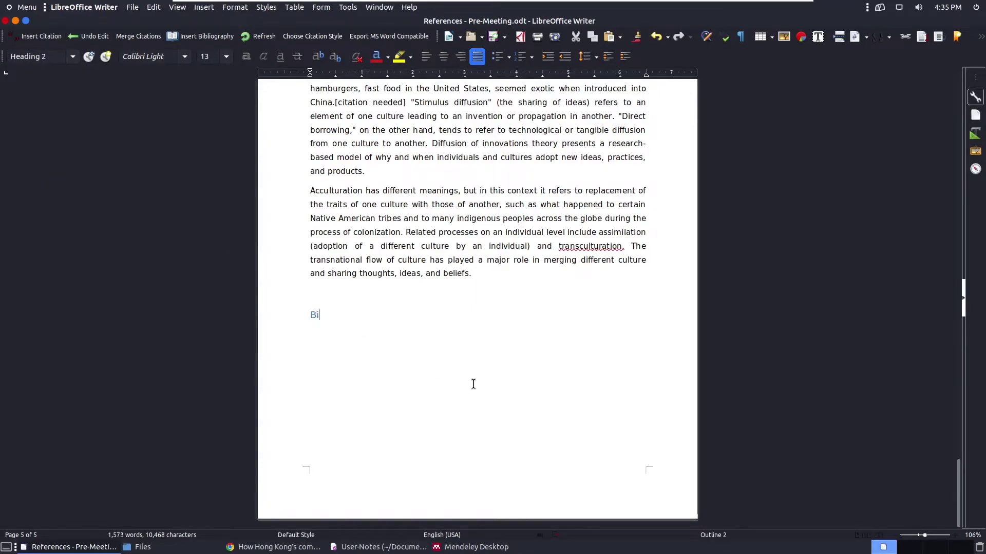
text(b)
key(Return)
key(Return)
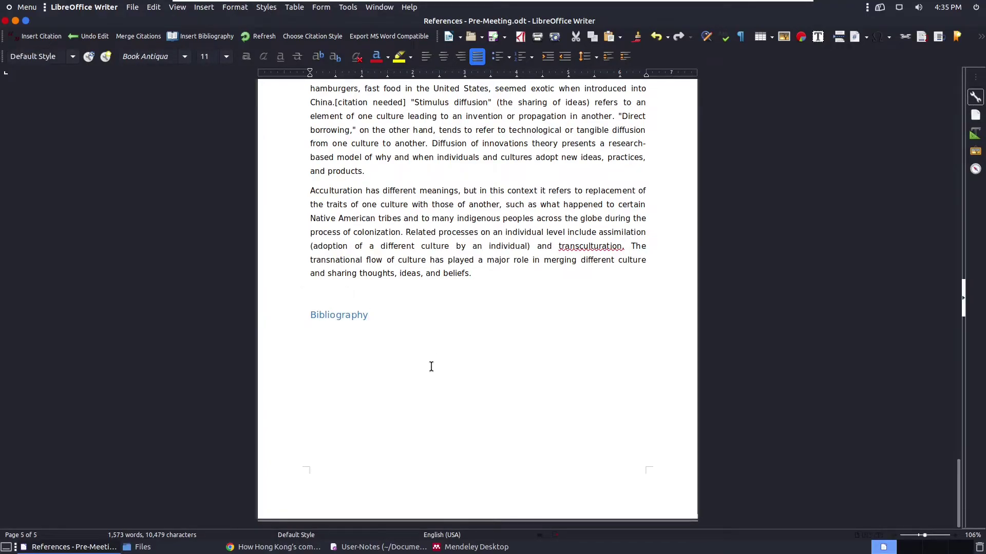
Generate the bibliography of the three cited references under the Bibliography heading.
click(199, 42)
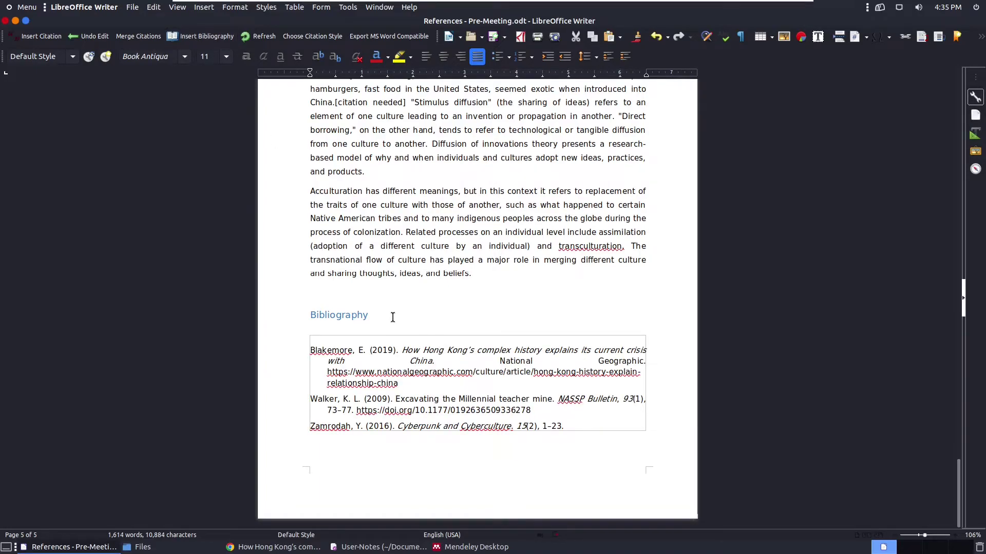
scroll(393, 317, up, 10)
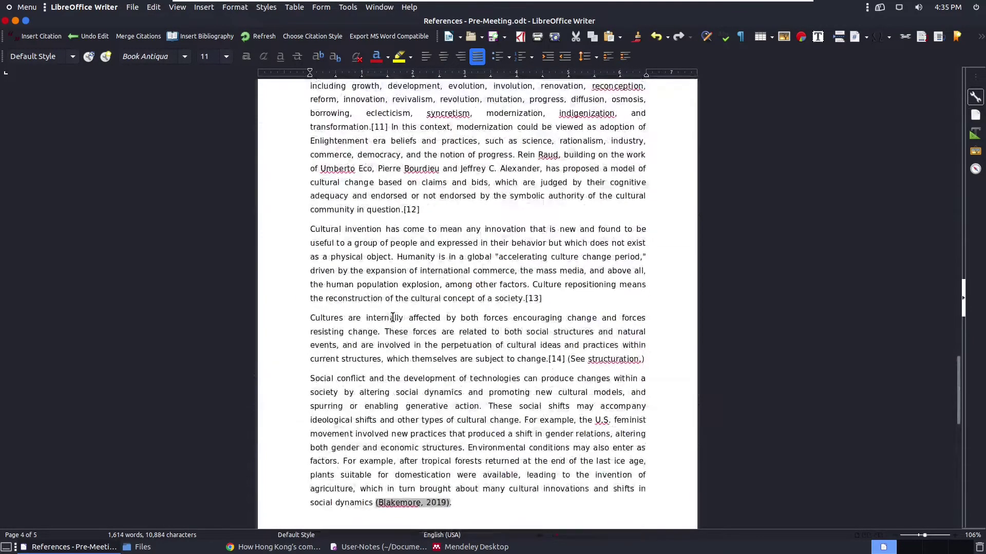
scroll(393, 317, up, 20)
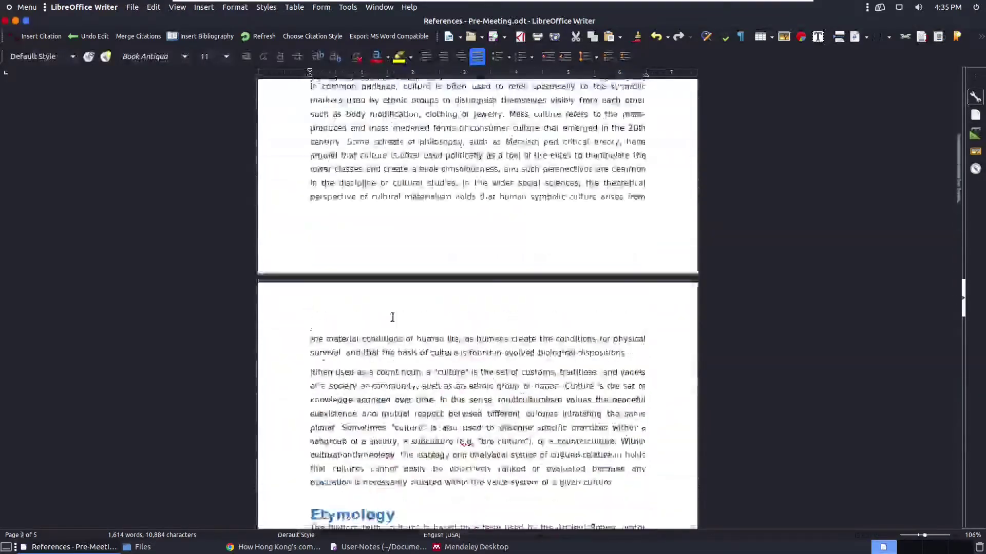
scroll(393, 317, up, 2)
scroll(393, 317, down, 20)
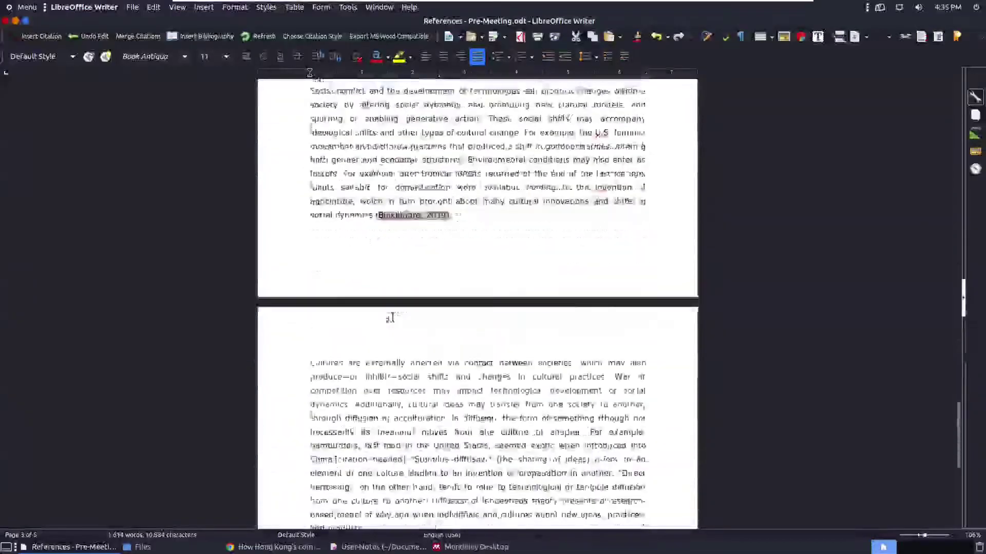
click(346, 327)
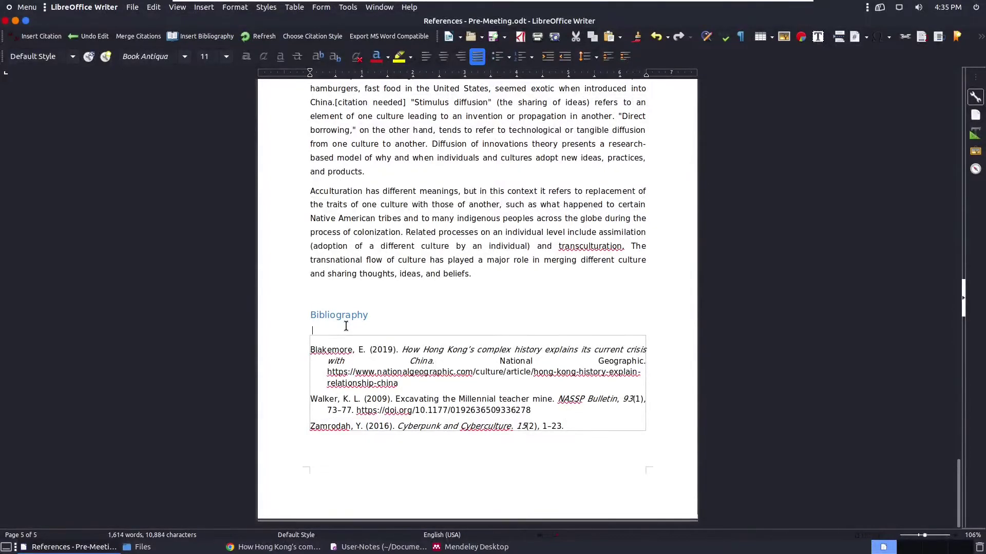